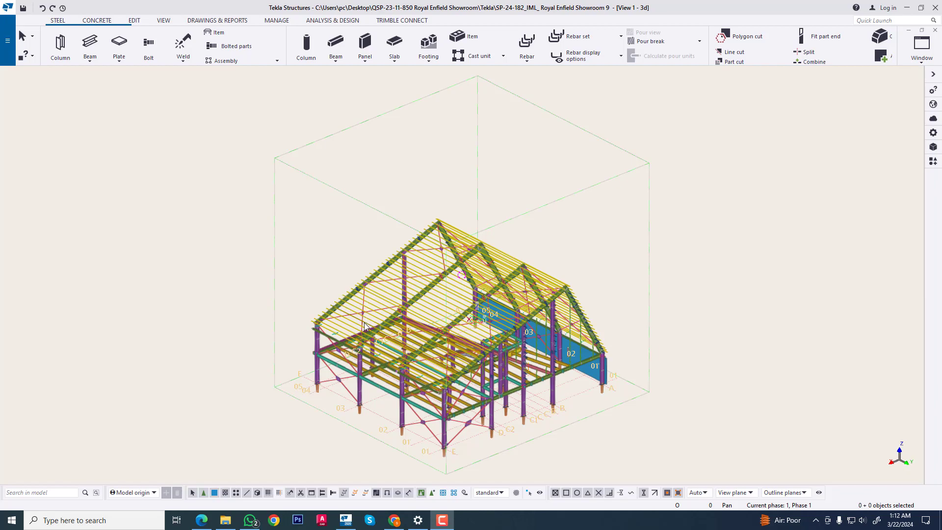
Inspect the roof purlins in the 3D model and switch to the Grid 02 view
scroll(409, 353, "up", 6)
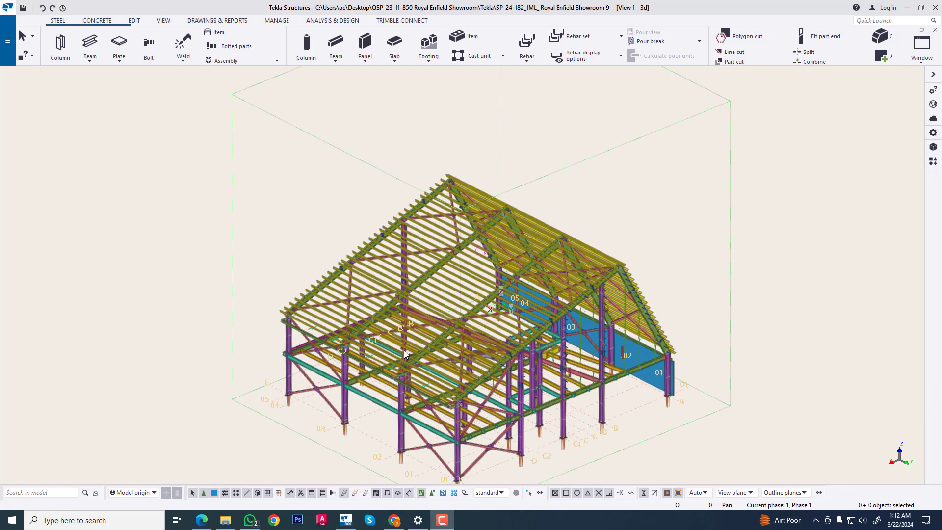
scroll(422, 246, "up", 5)
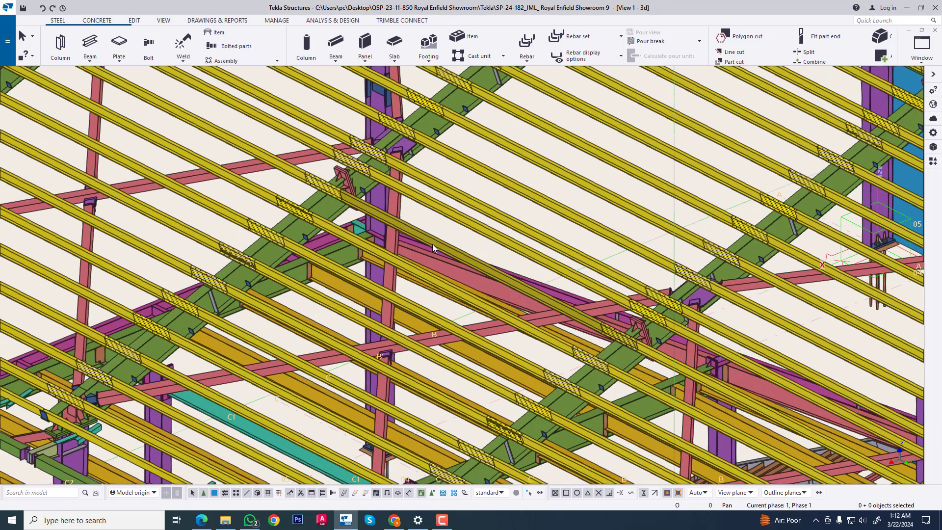
scroll(350, 315, "up", 5)
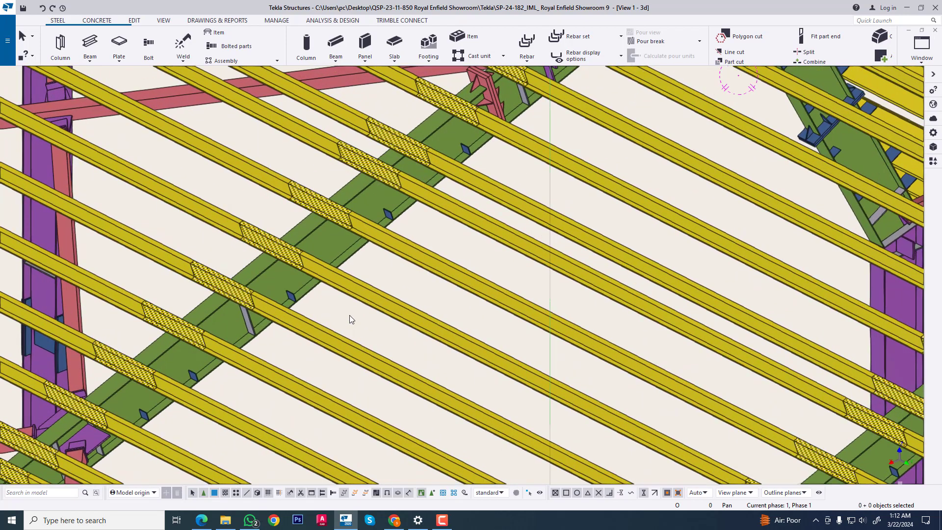
scroll(366, 289, "down", 8)
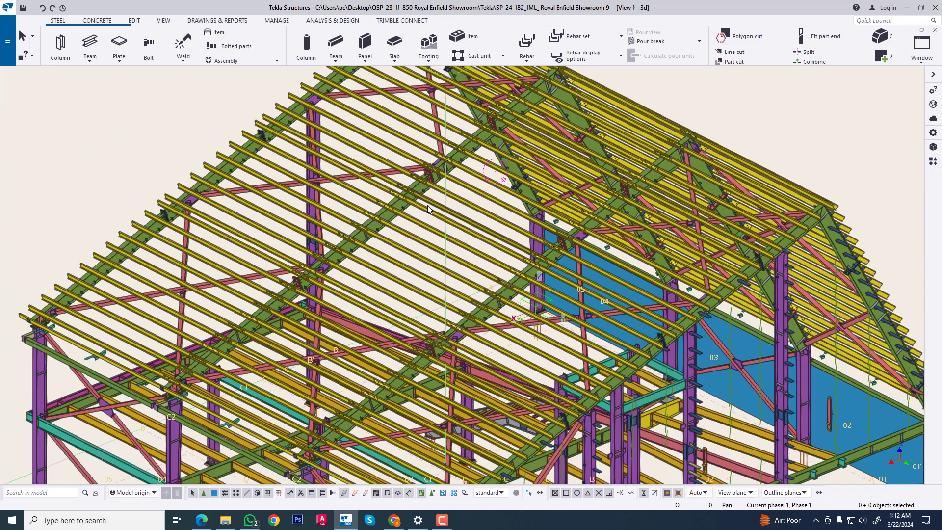
scroll(428, 209, "down", 6)
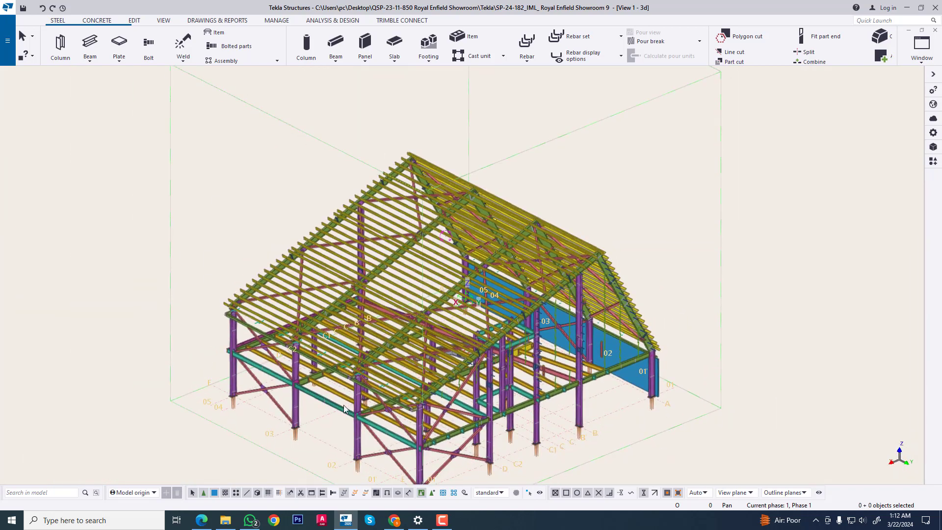
scroll(373, 288, "up", 8)
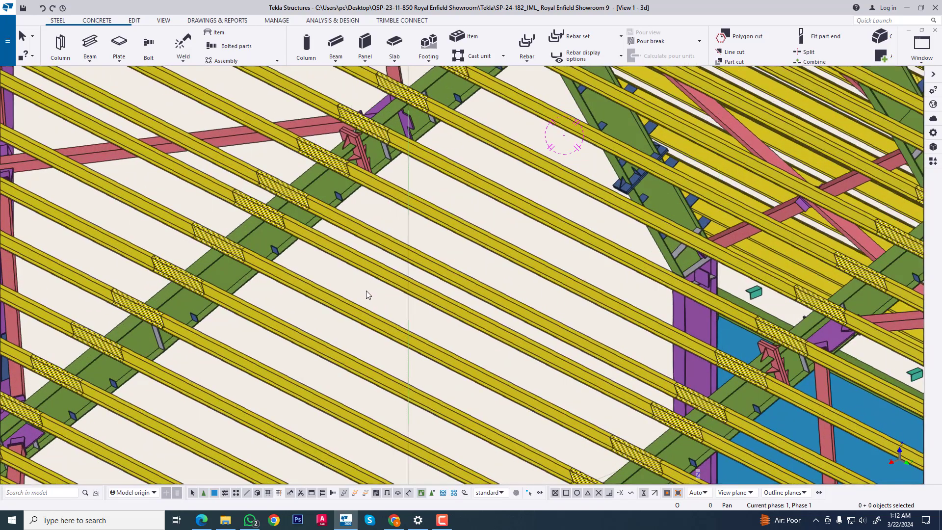
left_click(921, 49)
left_click(898, 147)
Examine the bolted purlin connections along the rafter near the roof ridge
scroll(328, 202, "up", 3)
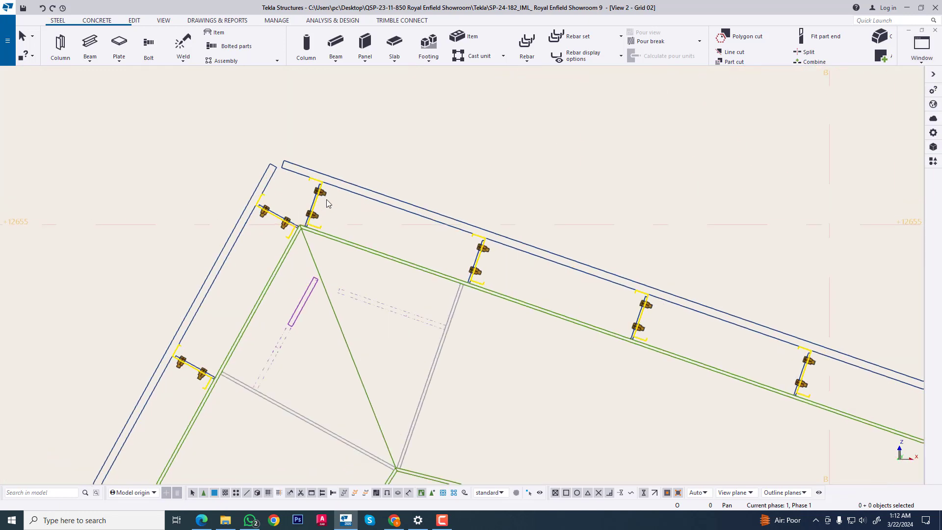
scroll(328, 202, "up", 5)
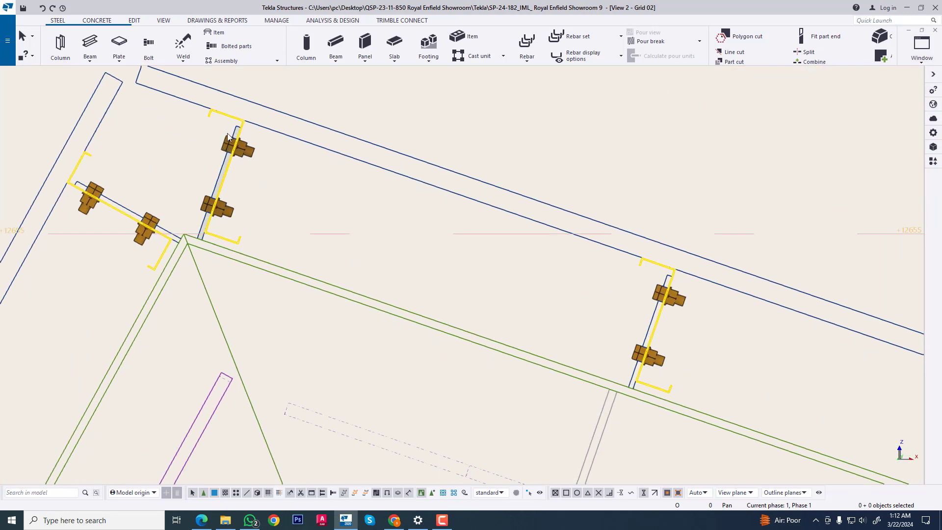
scroll(392, 233, "up", 3)
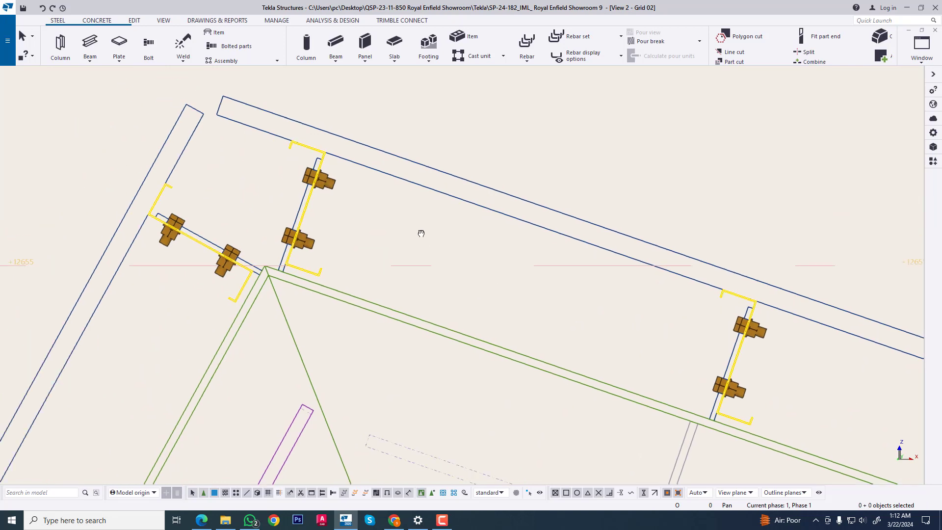
scroll(336, 186, "up", 2)
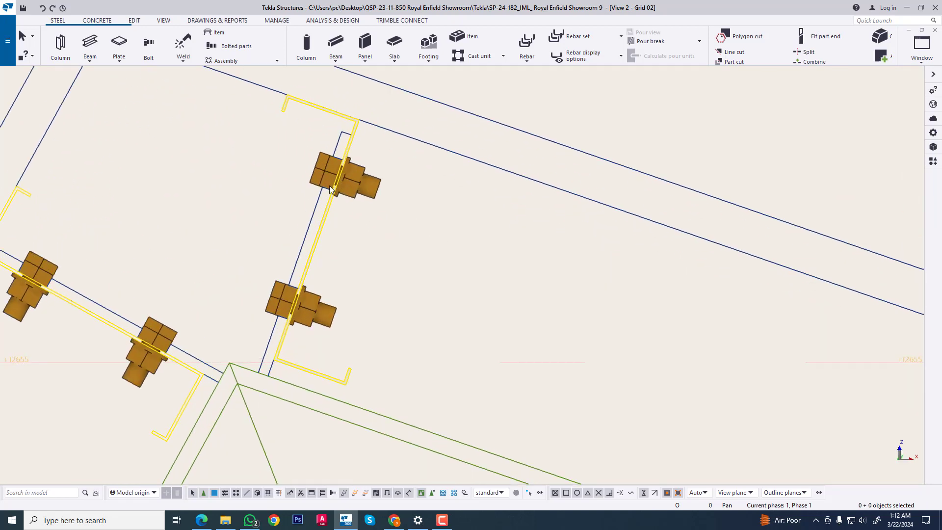
scroll(484, 304, "down", 3)
scroll(490, 278, "up", 3)
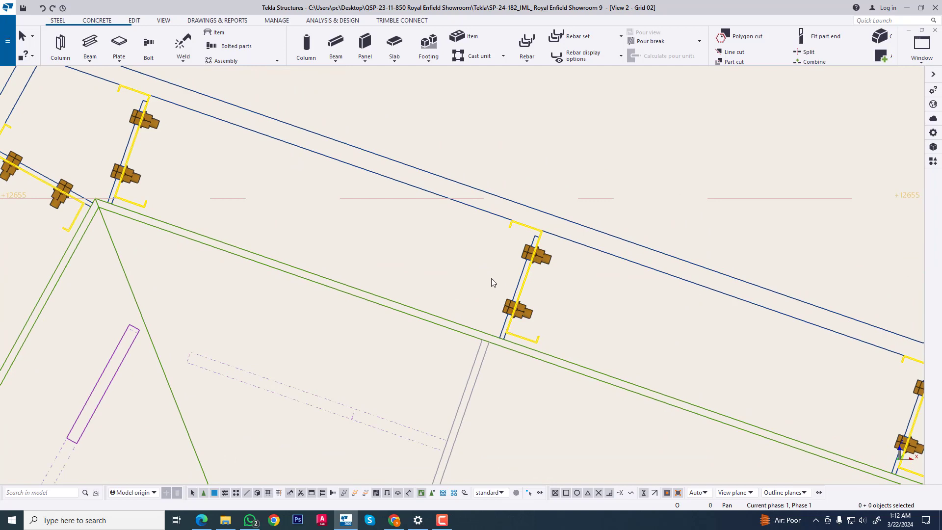
scroll(606, 367, "down", 5)
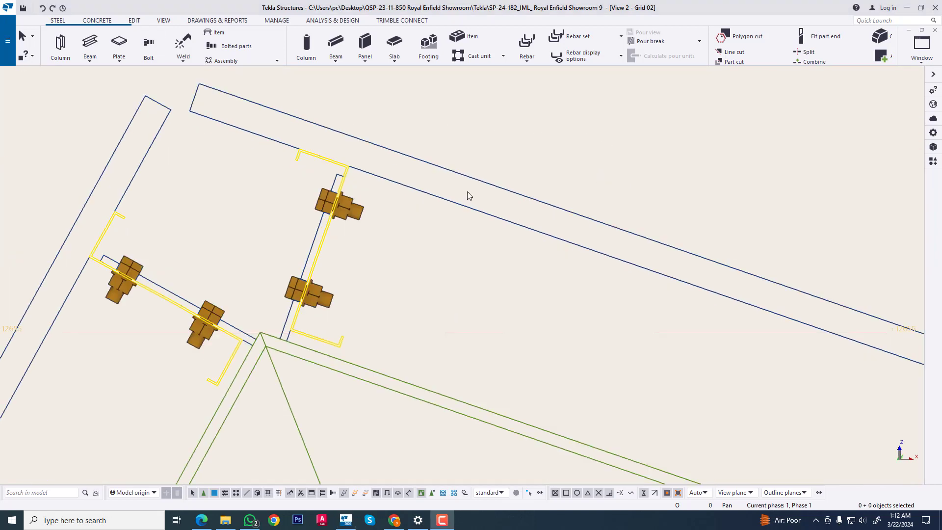
Set the work plane in the Grid 02 view with its origin where grid line B' meets the +12655 level
left_click(163, 20)
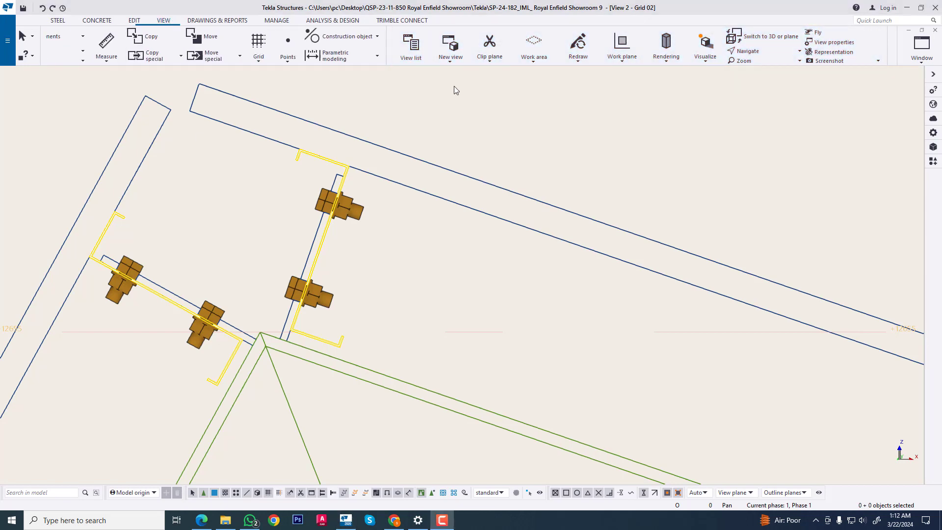
left_click(622, 58)
left_click(623, 82)
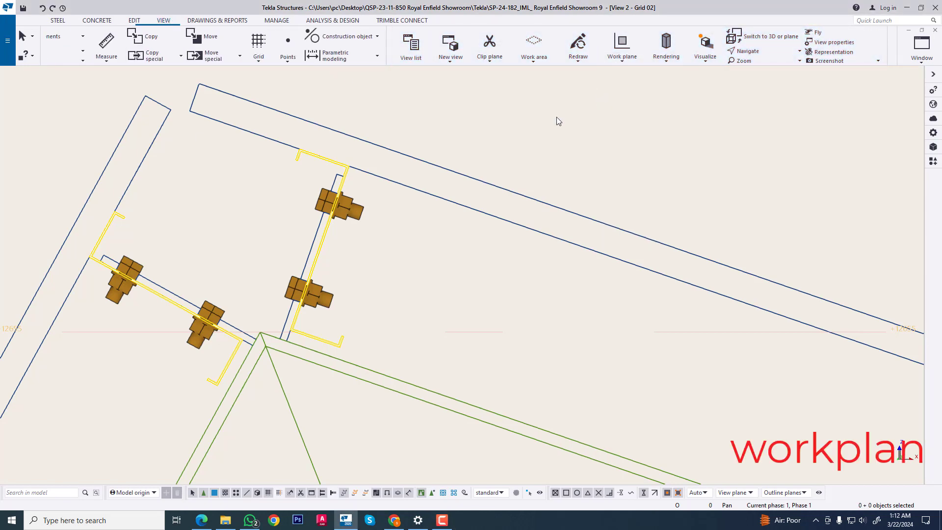
scroll(319, 214, "down", 7)
scroll(303, 259, "down", 3)
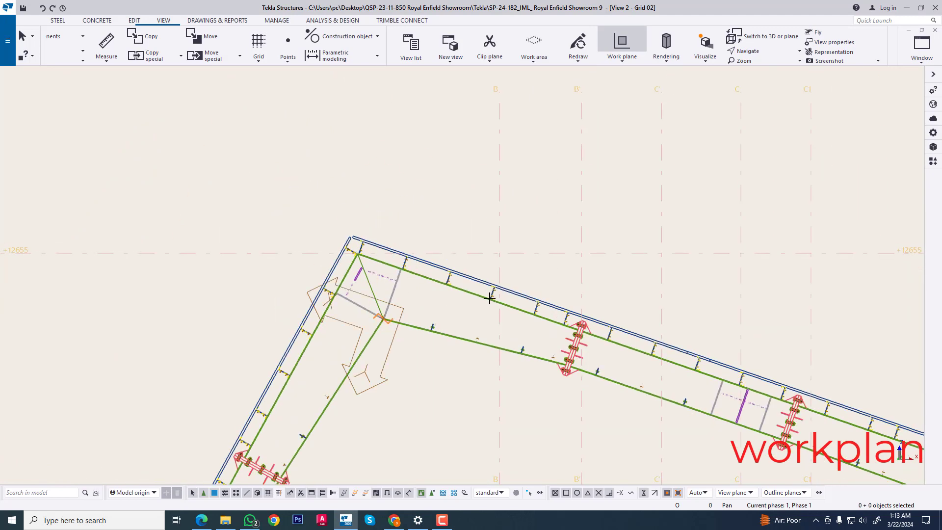
left_click(603, 257)
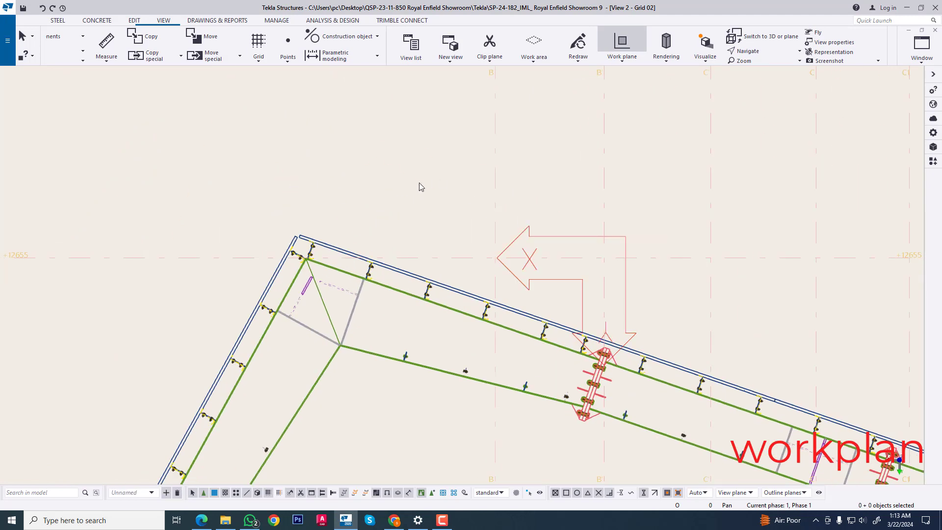
right_click(419, 185)
left_click(425, 183)
Model a steel beam from the upper bolt of the purlin nearest the ridge to the lower bolt of the next purlin downslope
scroll(370, 248, "up", 1)
scroll(370, 248, "up", 5)
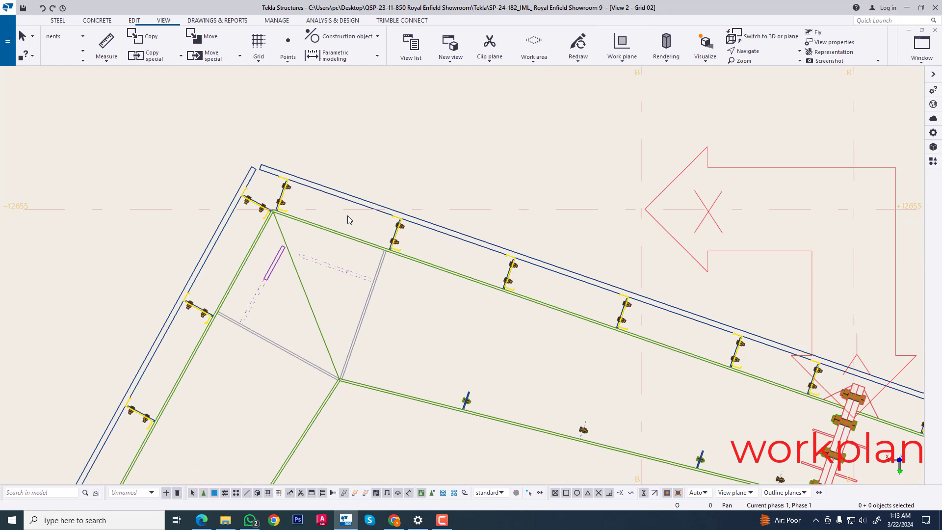
left_click(59, 22)
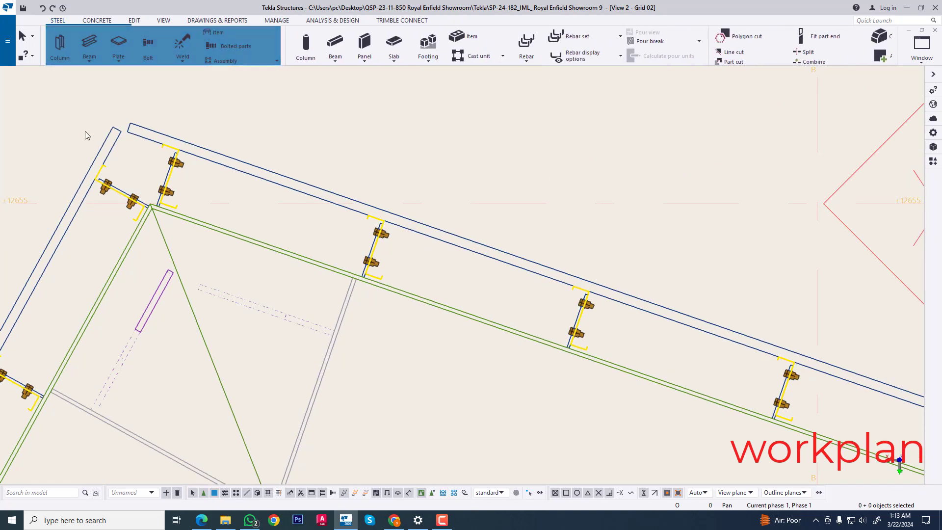
left_click(93, 36)
scroll(395, 250, "up", 5)
scroll(392, 241, "down", 3)
middle_click_drag(292, 210, 387, 246)
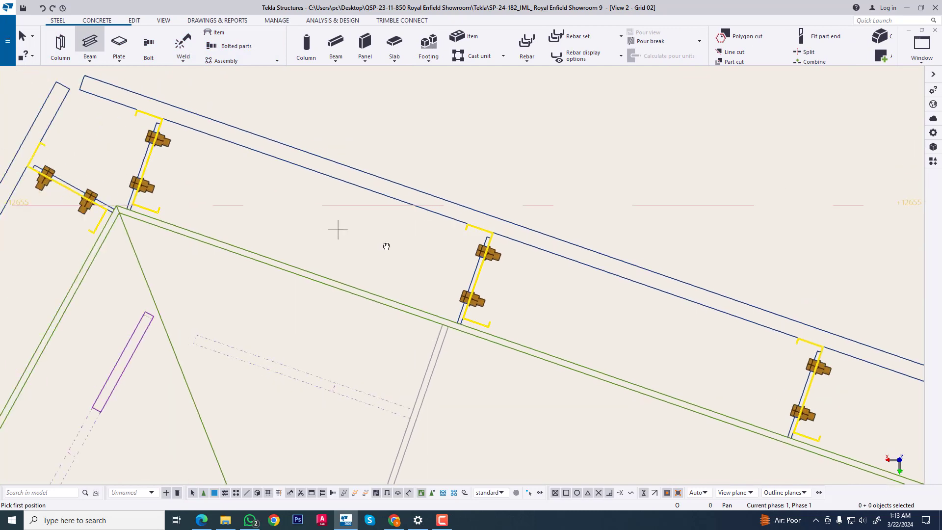
scroll(237, 173, "up", 5)
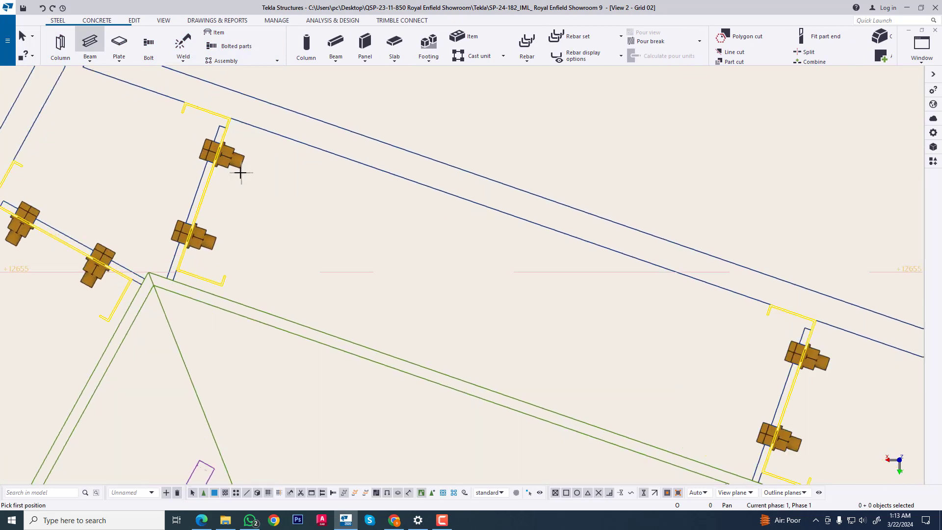
left_click(227, 148)
scroll(116, 126, "down", 4)
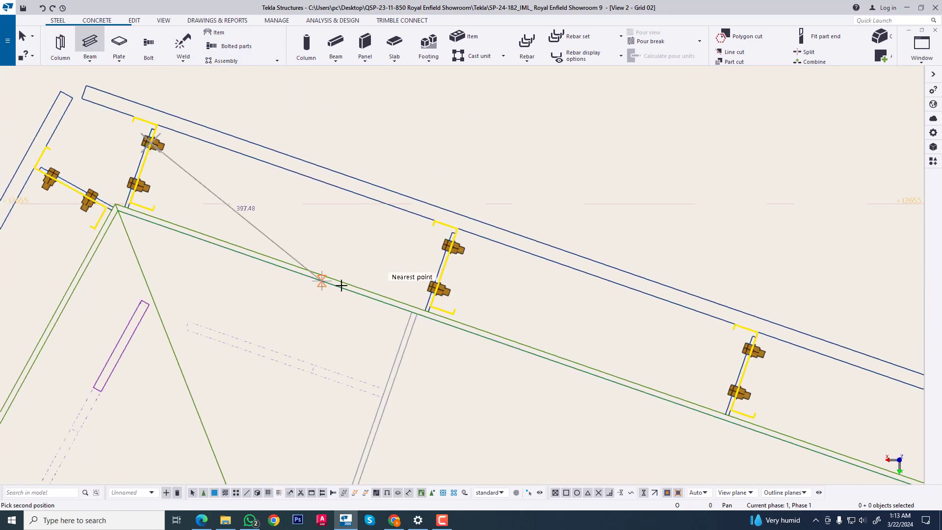
scroll(423, 295, "up", 5)
scroll(455, 259, "up", 1)
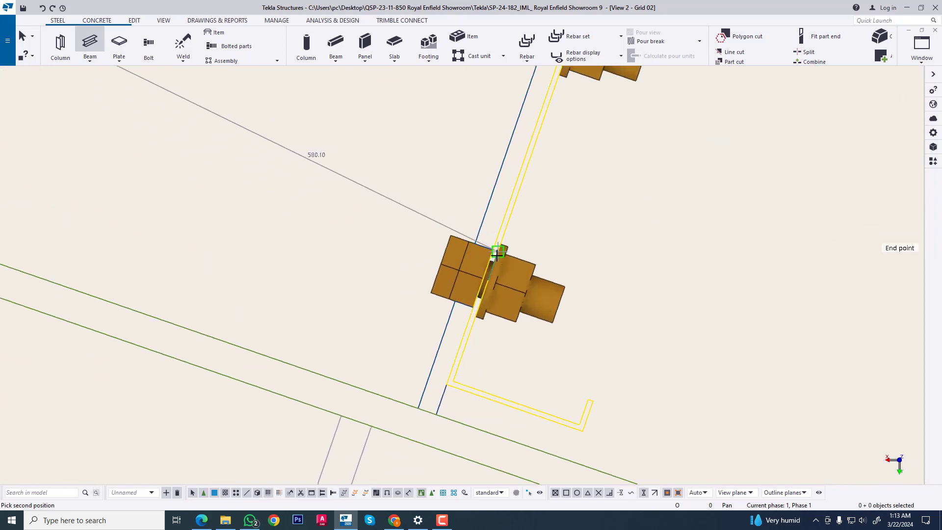
left_click(485, 282)
scroll(485, 282, "down", 6)
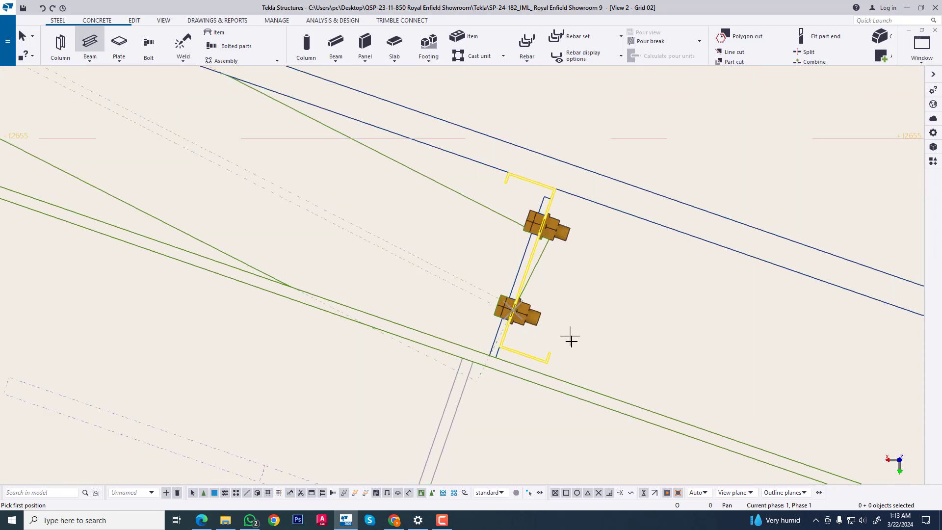
right_click(490, 156)
left_click(514, 164)
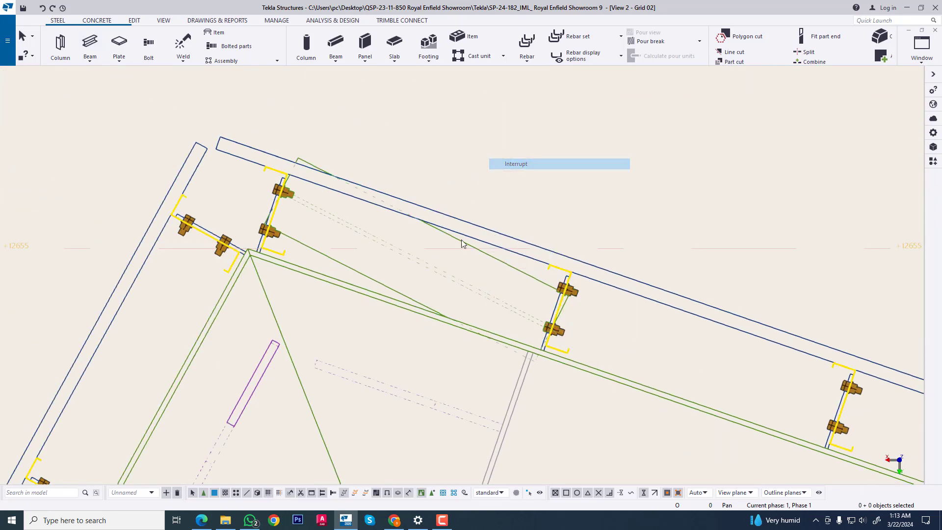
Open the properties of the new beam between the purlins and name it SAG ROD
left_click(498, 264)
double_click(499, 263)
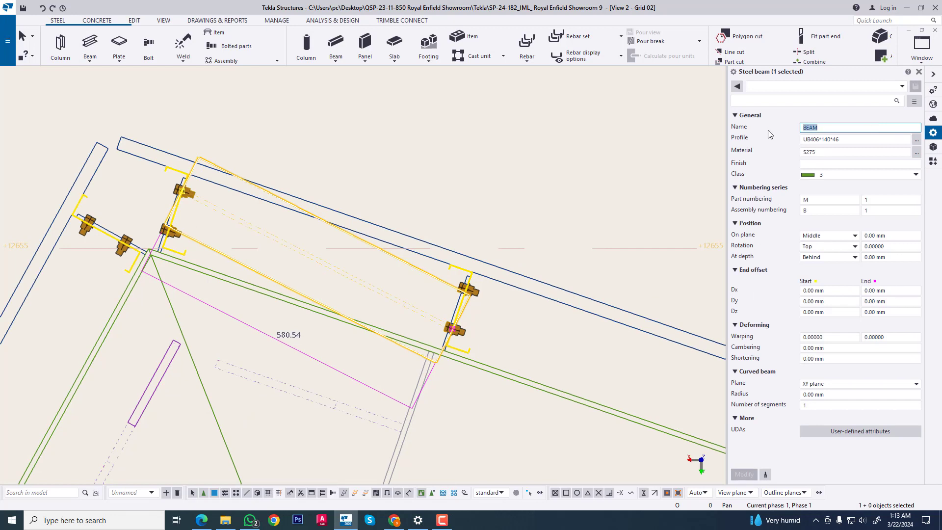
type("SAG ROD")
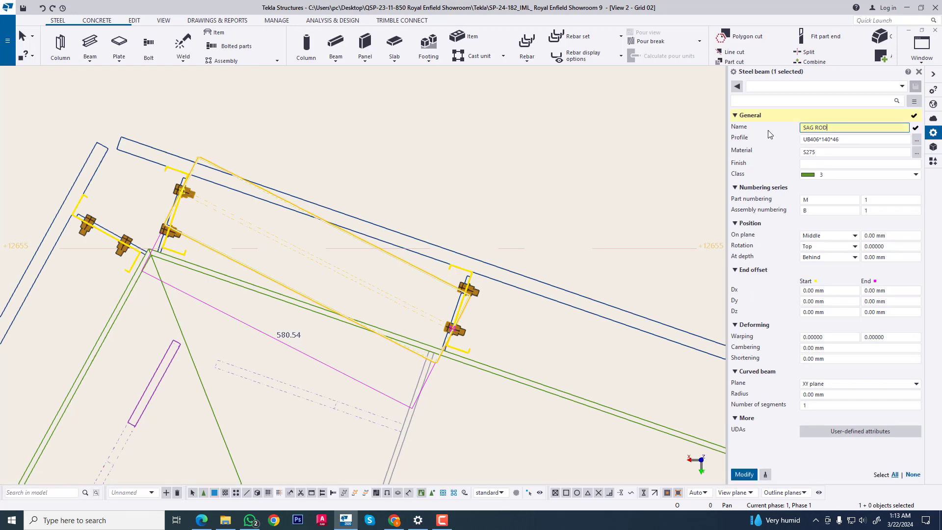
Choose the circular section profile D for the sag rod with a 12 mm diameter
left_click(917, 141)
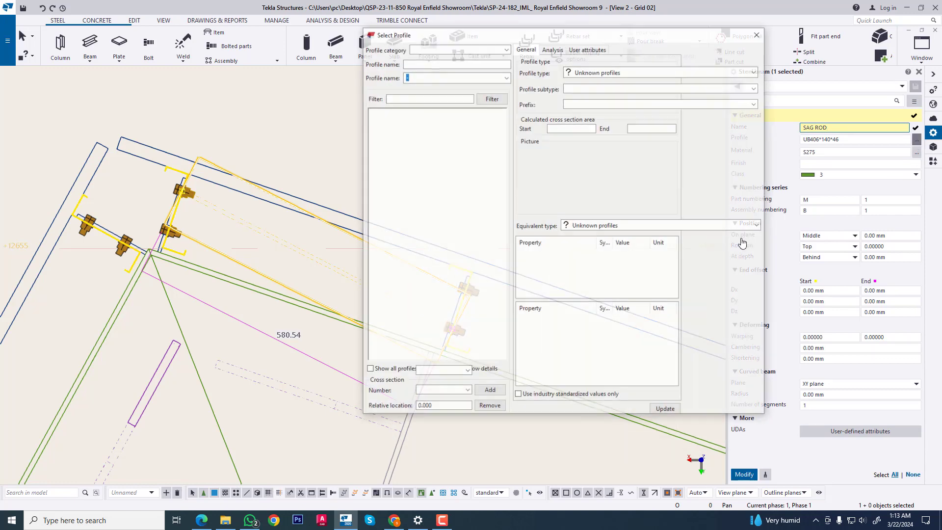
scroll(432, 304, "down", 10)
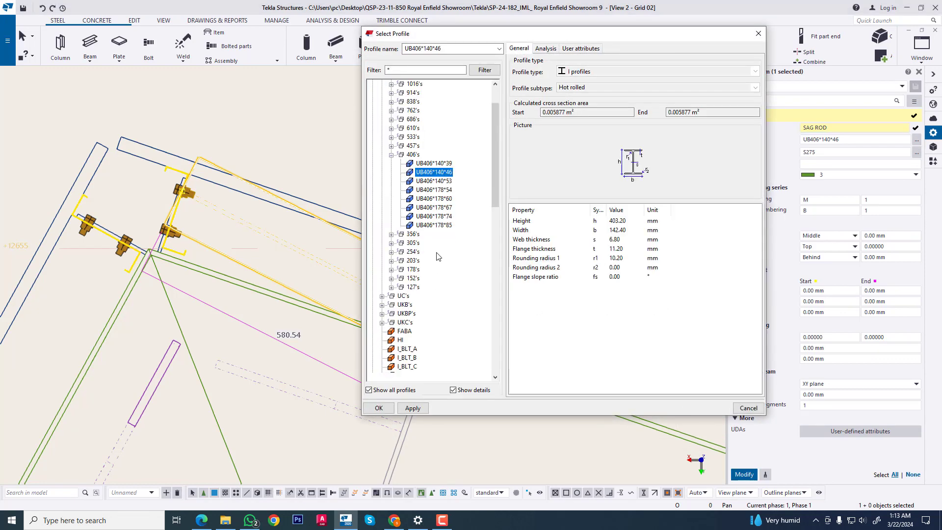
scroll(440, 271, "down", 4)
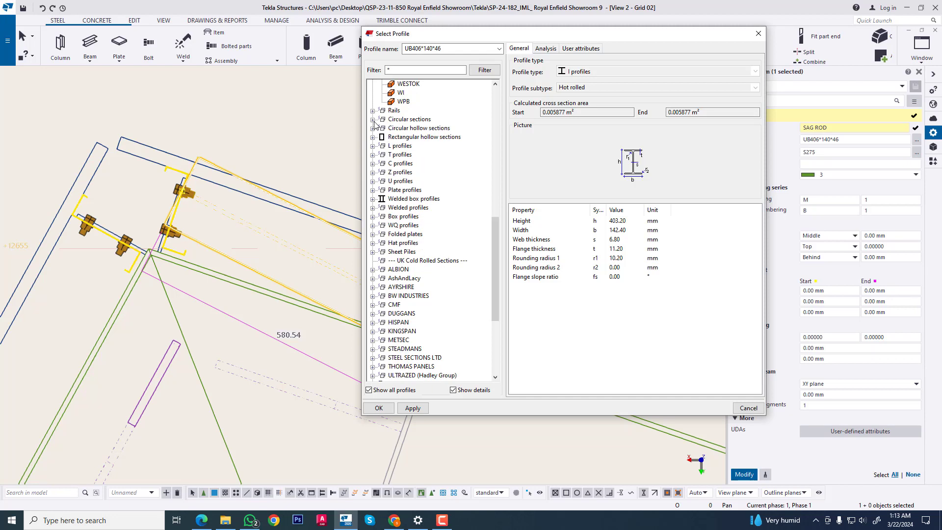
left_click(373, 120)
left_click(399, 145)
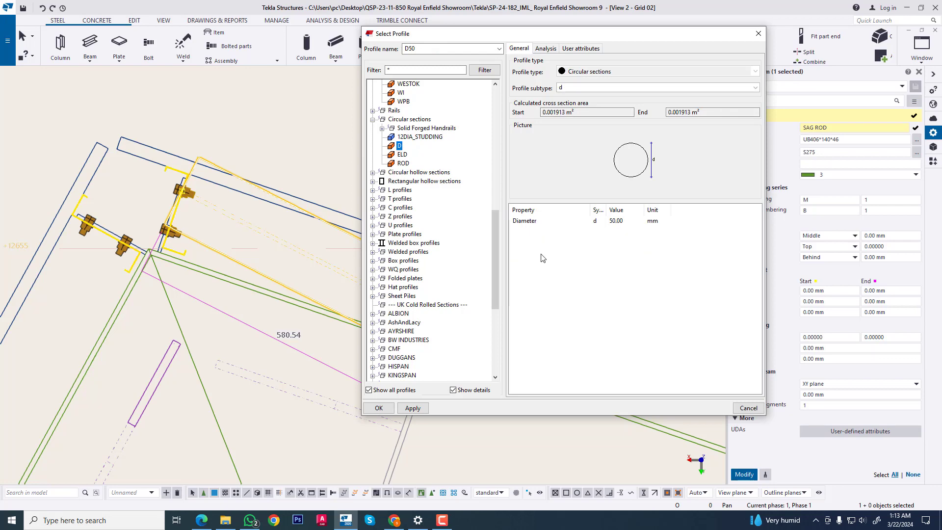
left_click(632, 222)
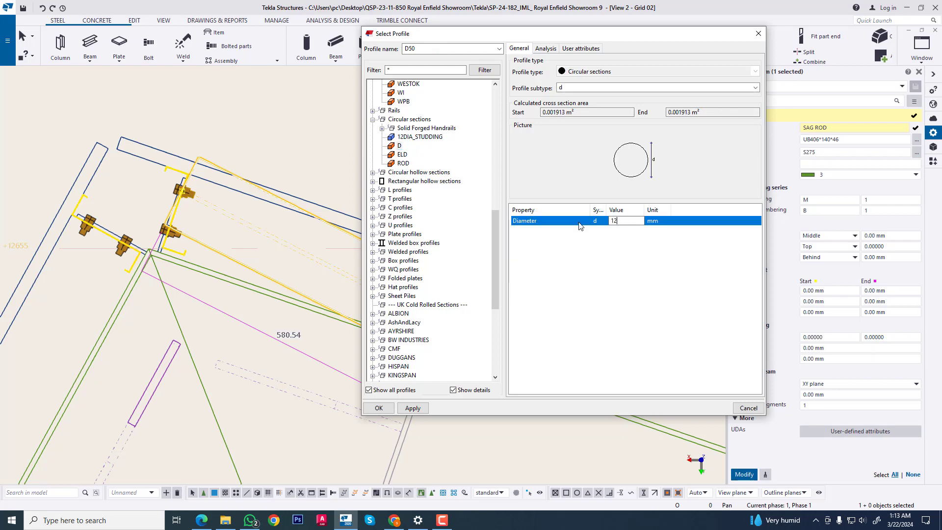
left_click(418, 411)
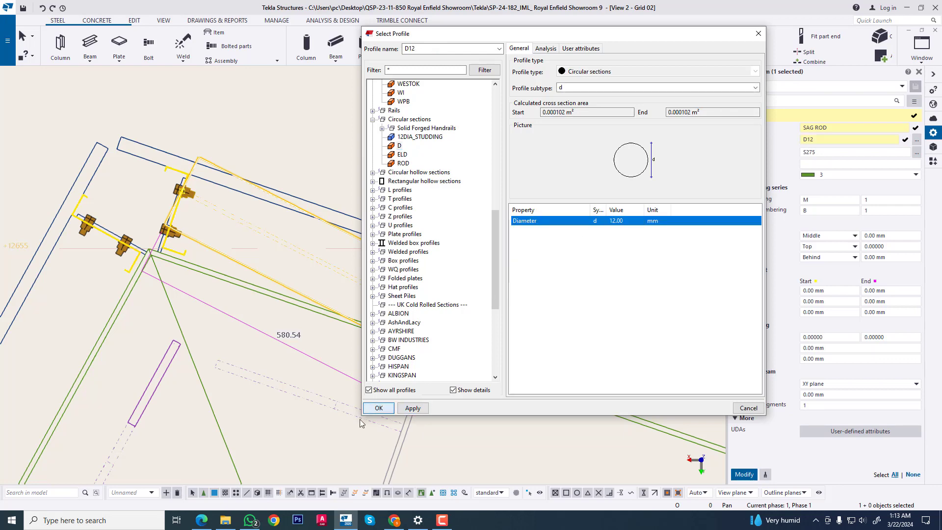
left_click(379, 408)
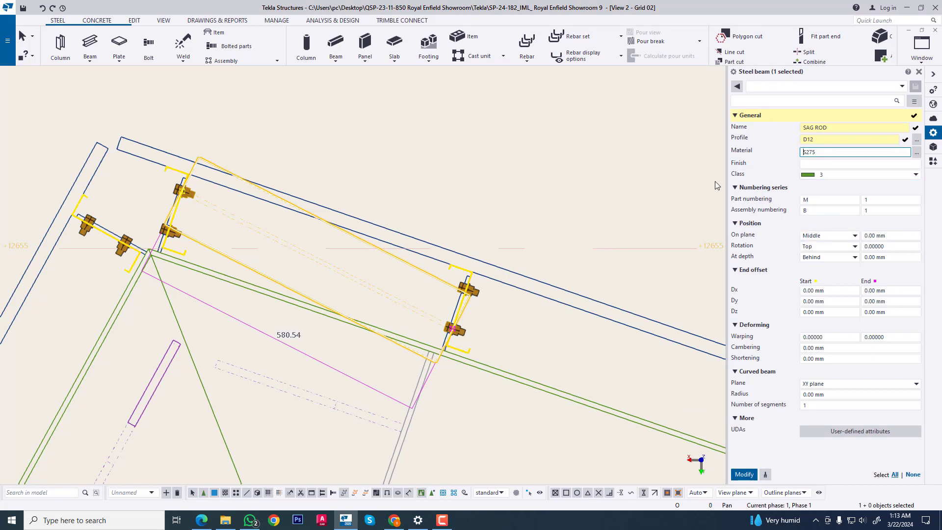
Set the sag rod's assembly numbering prefix to SR, its depth position to Middle and its class to 2
left_click(826, 212)
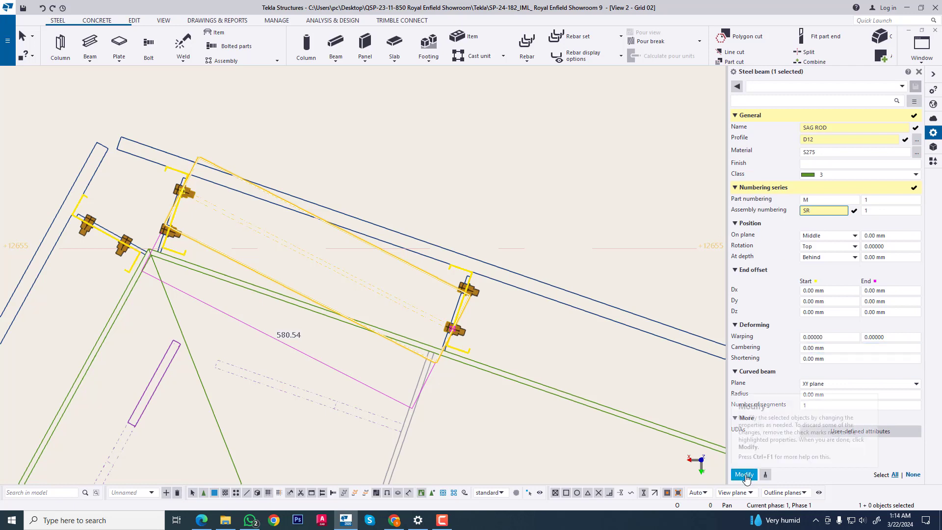
left_click(834, 259)
left_click(827, 270)
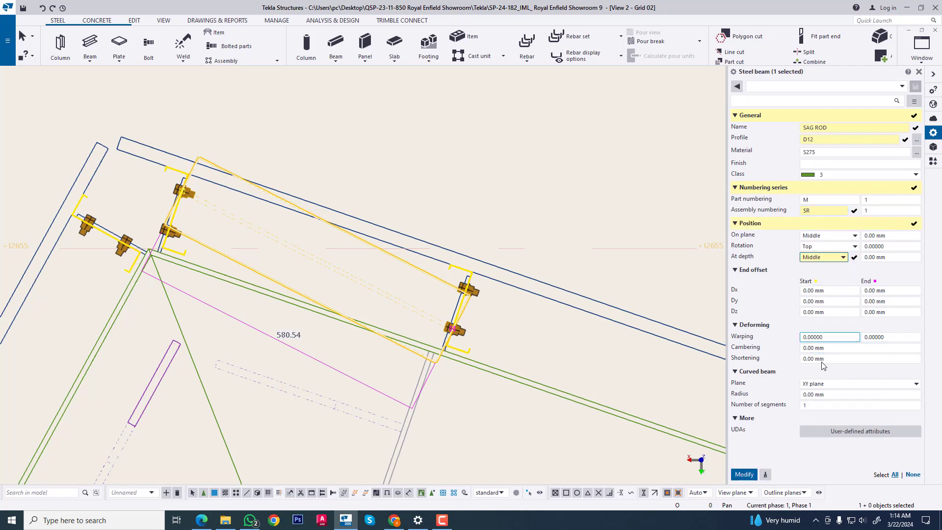
left_click(744, 474)
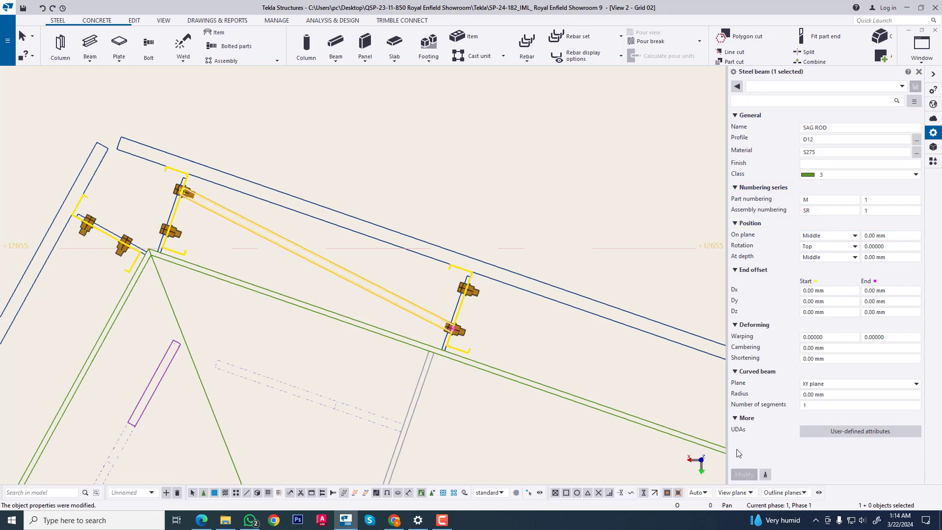
middle_click_drag(346, 260, 490, 297)
scroll(386, 288, "up", 2)
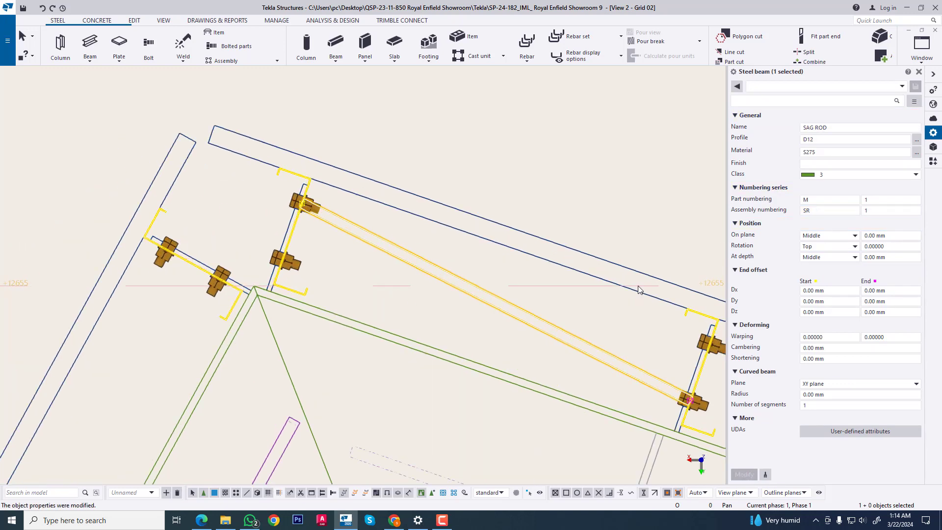
middle_click_drag(410, 322, 227, 229)
scroll(357, 233, "down", 2)
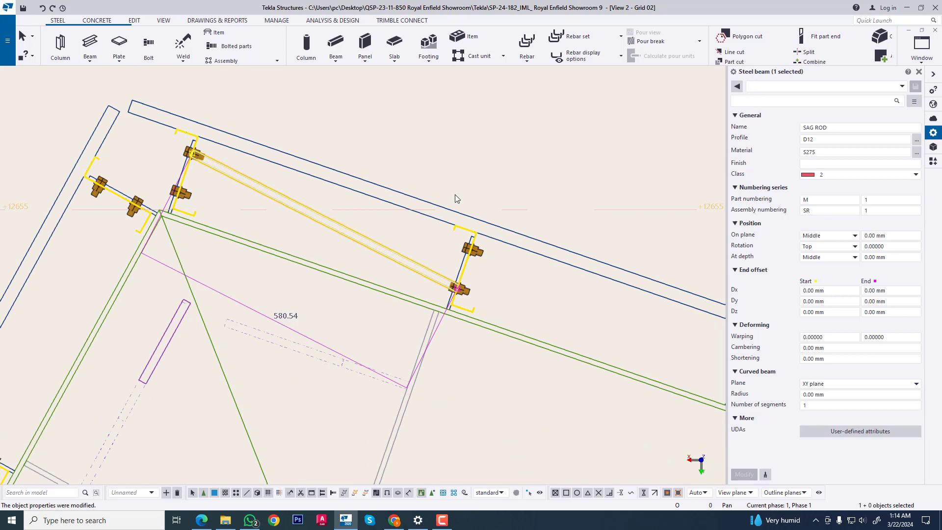
Set up a linear copy of the sag rod, picking dX -537.85 and dY 185.68 between the cleat bases of the first two purlins
scroll(404, 263, "up", 3)
right_click(363, 261)
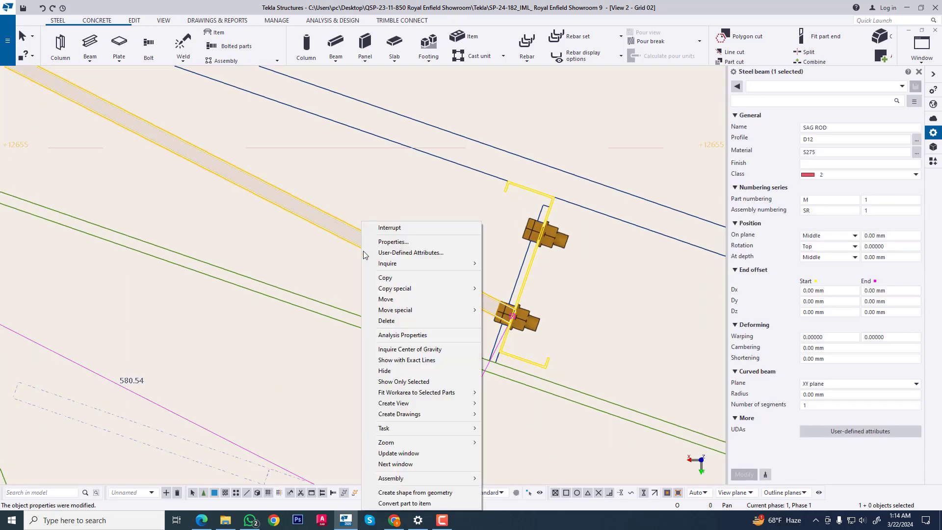
mouse_move(427, 288)
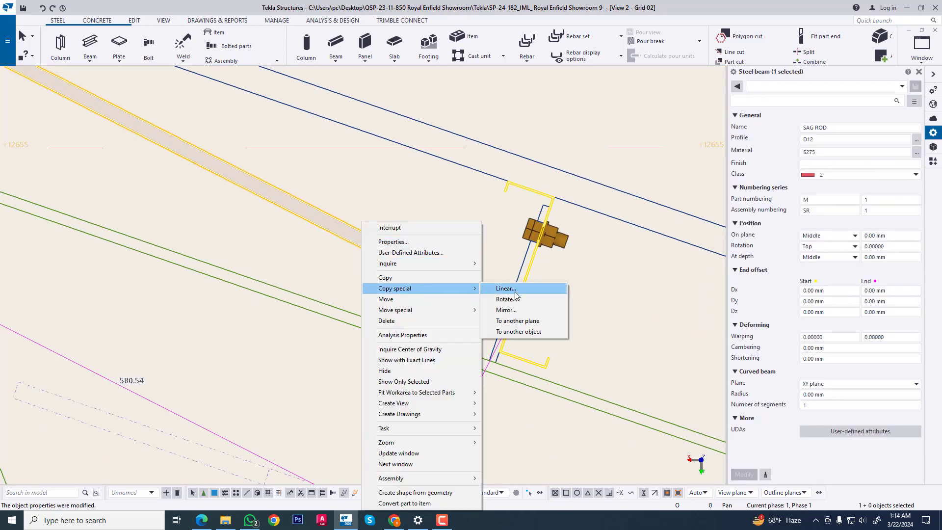
left_click(506, 289)
scroll(343, 294, "down", 2)
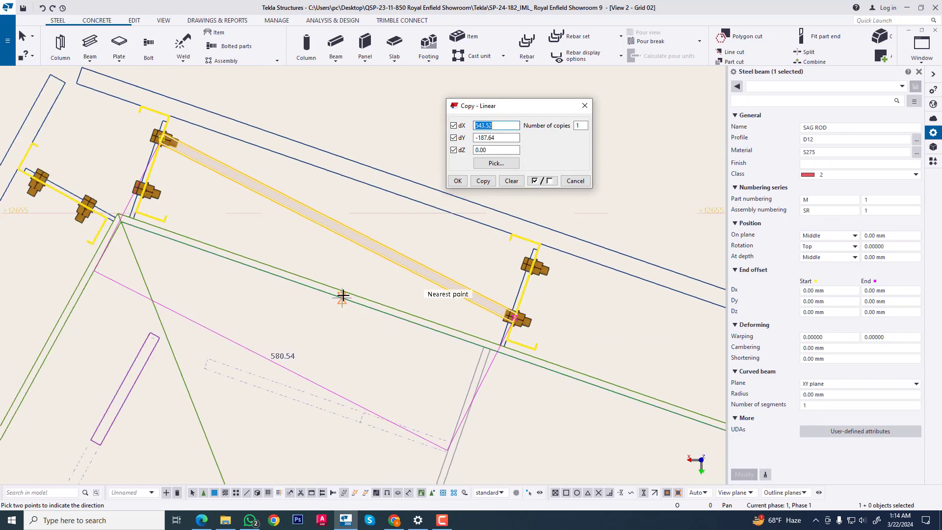
scroll(318, 279, "up", 4)
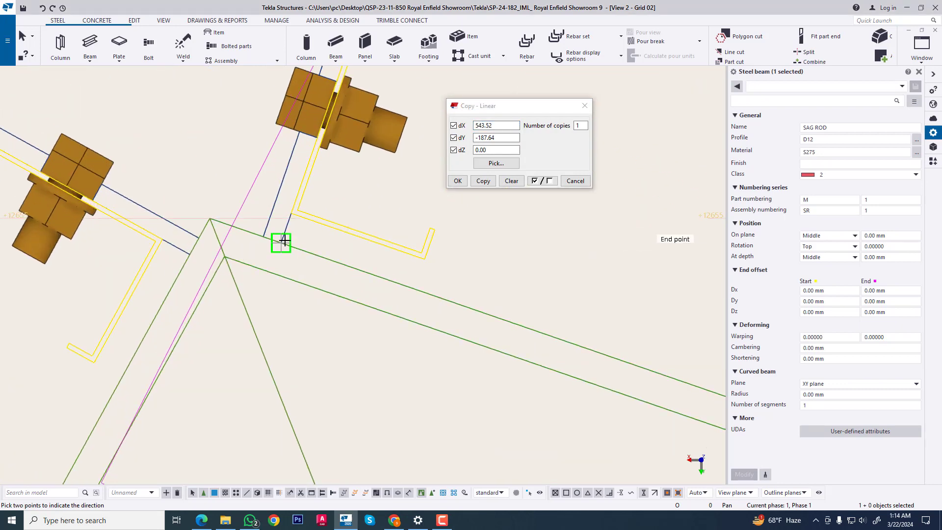
left_click(284, 240)
scroll(284, 240, "down", 4)
left_click(298, 244)
scroll(230, 236, "down", 3)
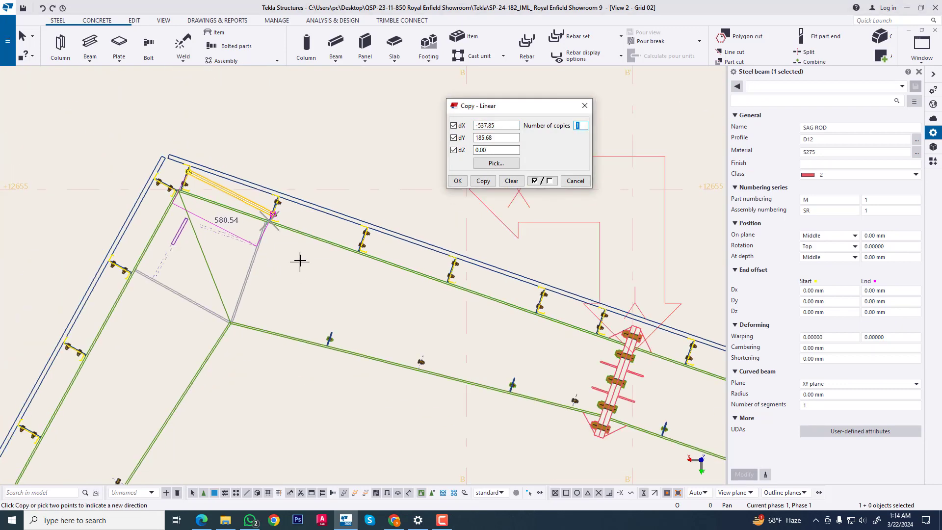
Make 2 linear copies of the sag rod down the roof slope and end the copy command
scroll(273, 182, "up", 5)
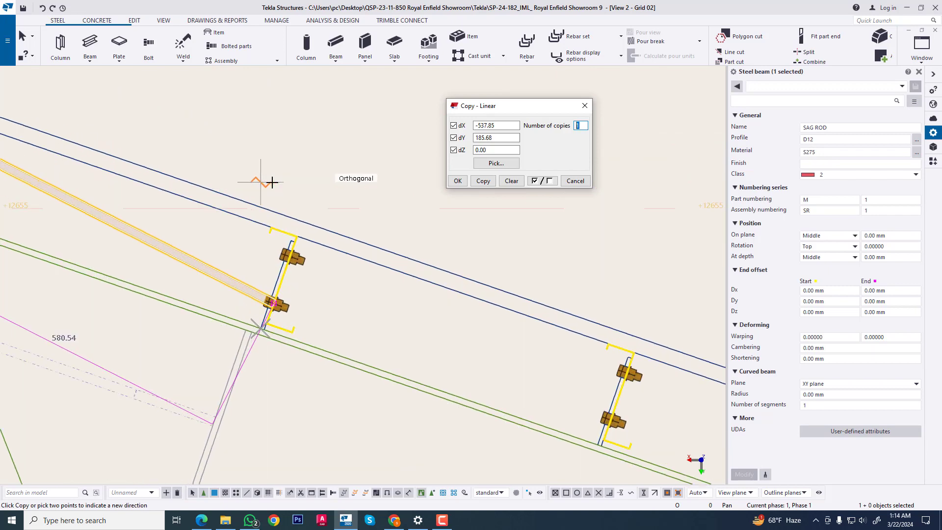
scroll(373, 243, "down", 2)
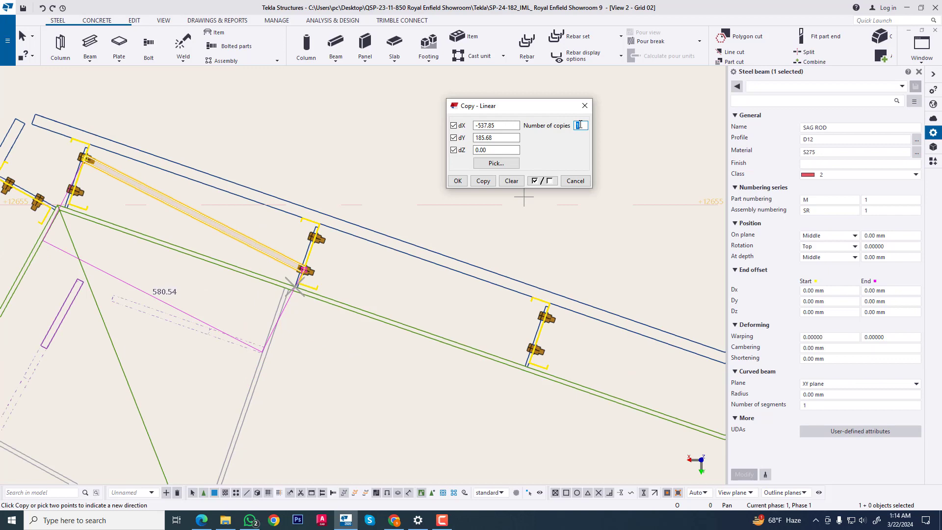
left_click(483, 180)
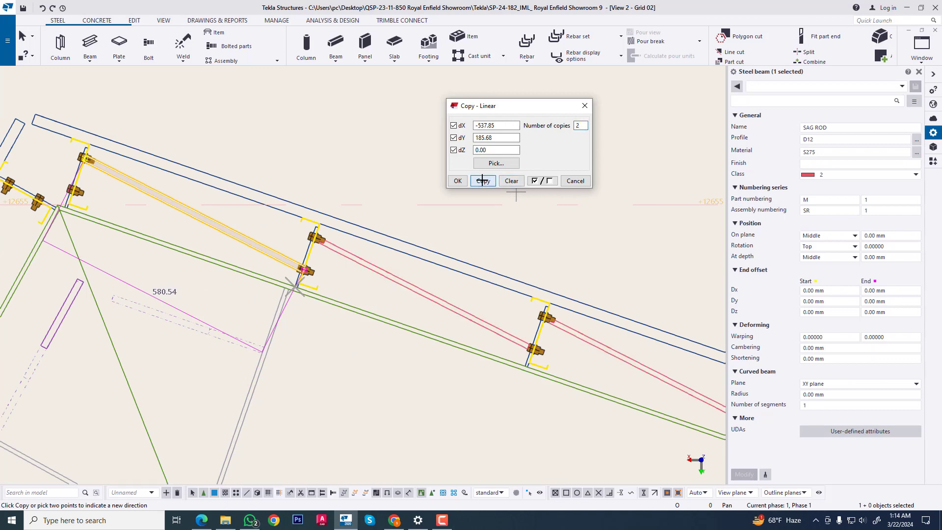
left_click(586, 106)
Move the start point of the copied sag rod from the upper bolt's head to the purlin web
scroll(511, 305, "up", 3)
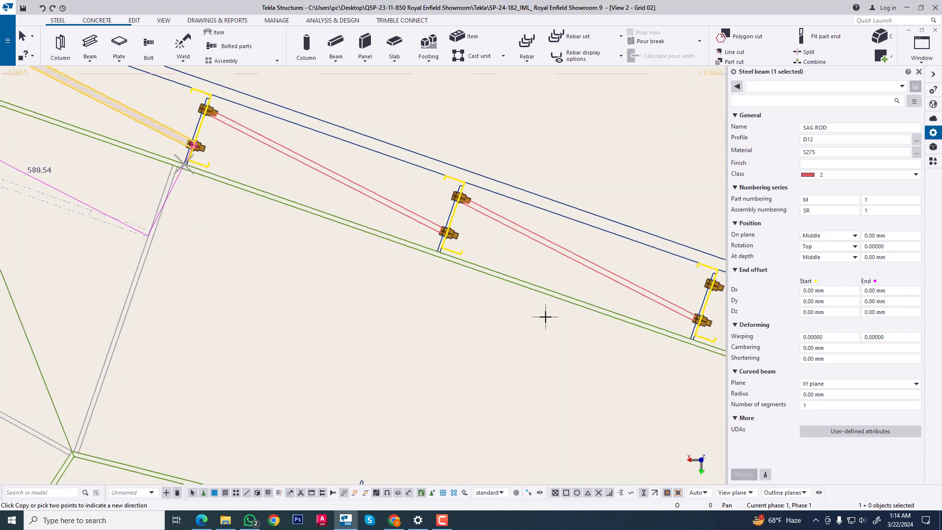
scroll(476, 232, "up", 2)
scroll(479, 236, "up", 2)
left_click(563, 199)
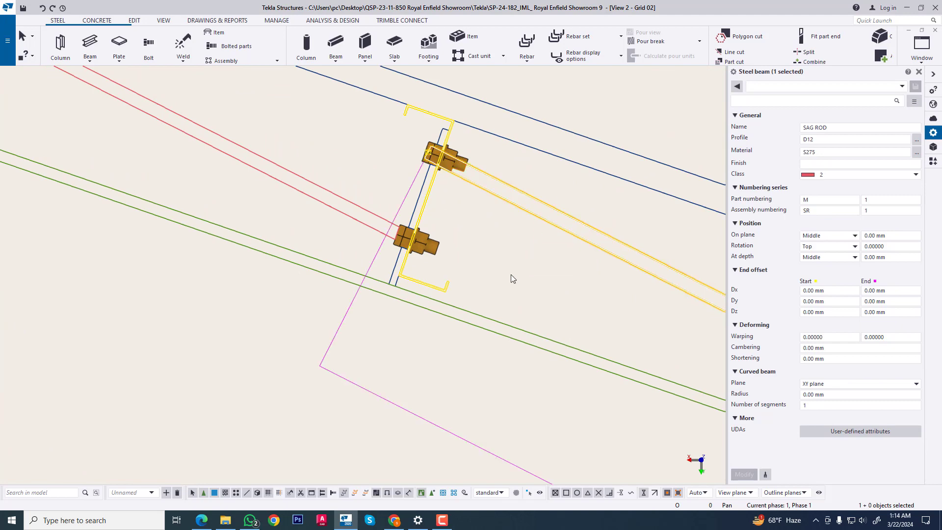
scroll(404, 194, "down", 2)
scroll(461, 224, "down", 3)
scroll(311, 213, "up", 4)
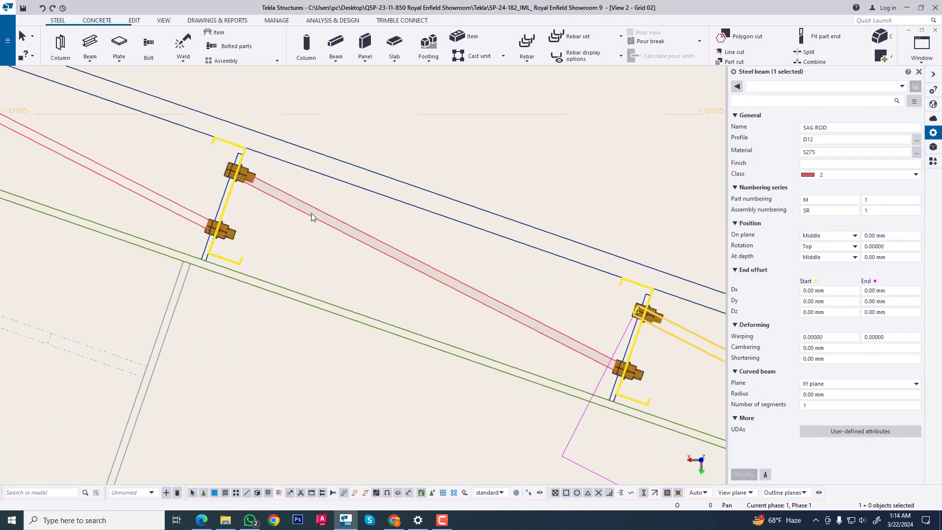
middle_click_drag(503, 317, 378, 271)
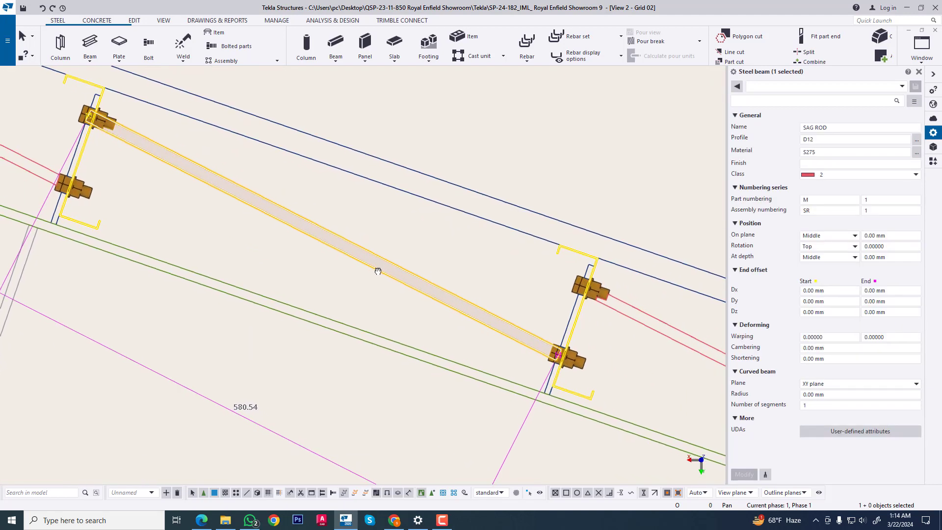
scroll(627, 346, "up", 5)
right_click(482, 225)
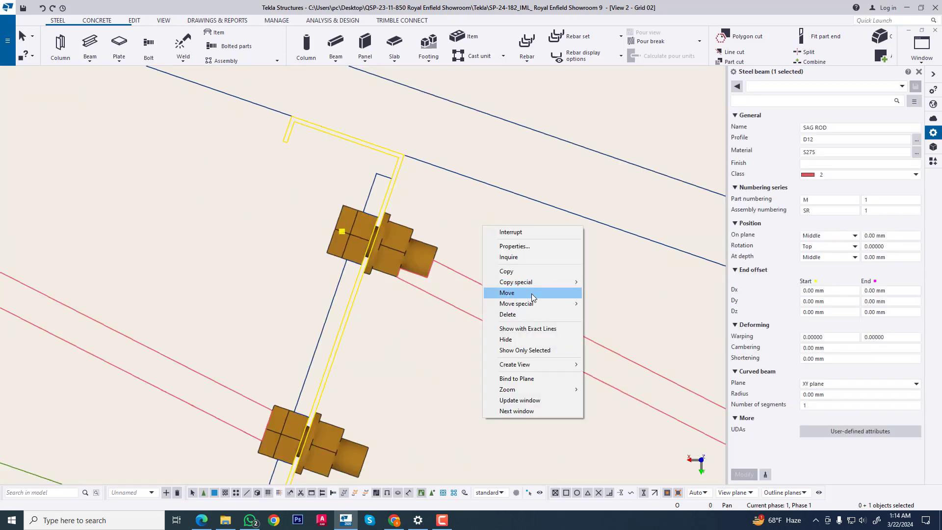
left_click(503, 292)
scroll(335, 207, "up", 2)
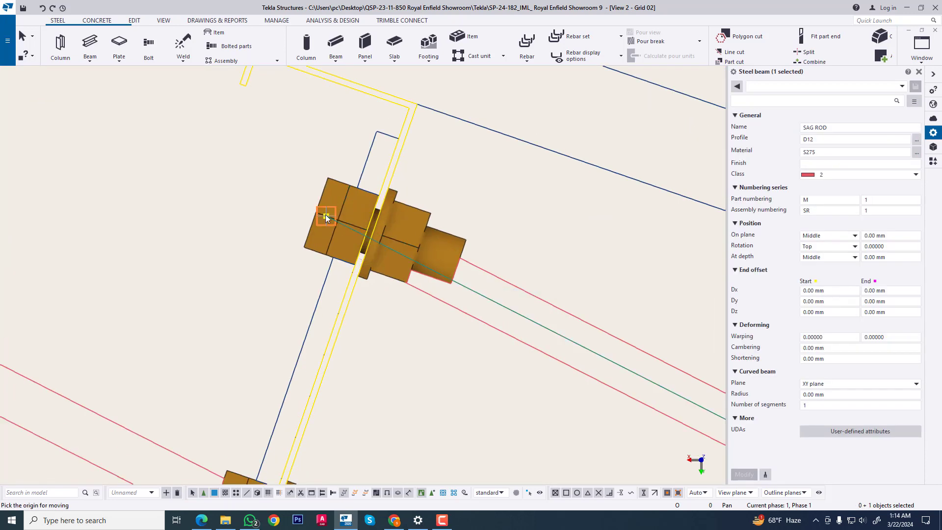
left_click(369, 218)
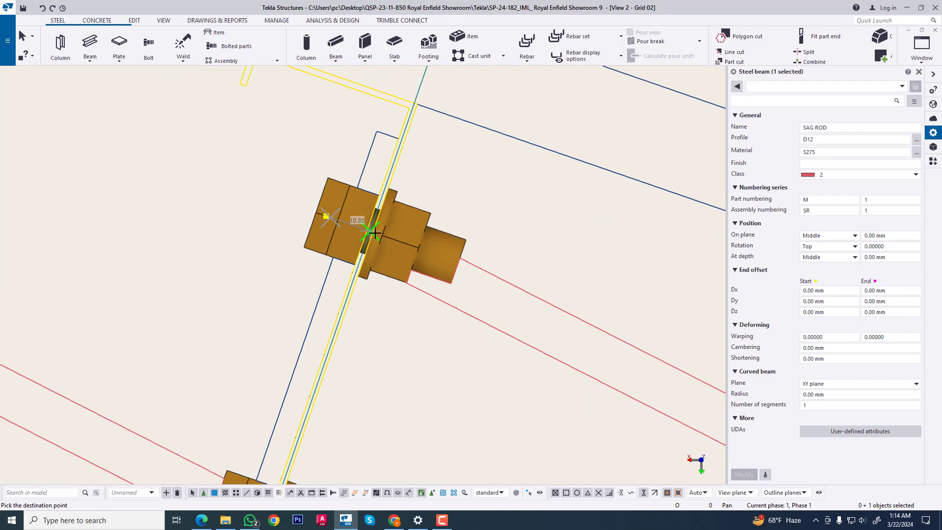
Move the sag rod's end point at the lower bolt from the bolt head to the purlin web
scroll(368, 211, "up", 2)
right_click(466, 183)
left_click(505, 250)
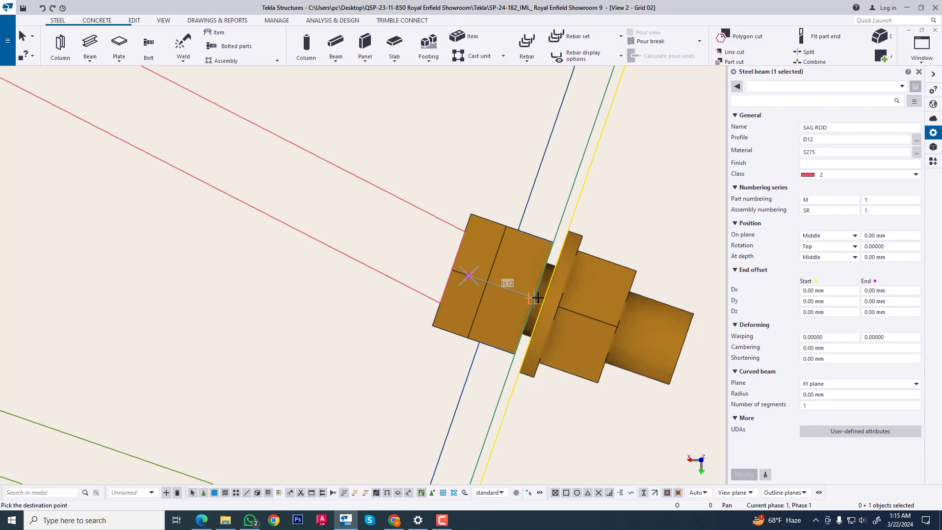
left_click(538, 298)
Examine how the copied sag rods meet the bolts at each purlin along the slope
scroll(543, 343, "down", 5)
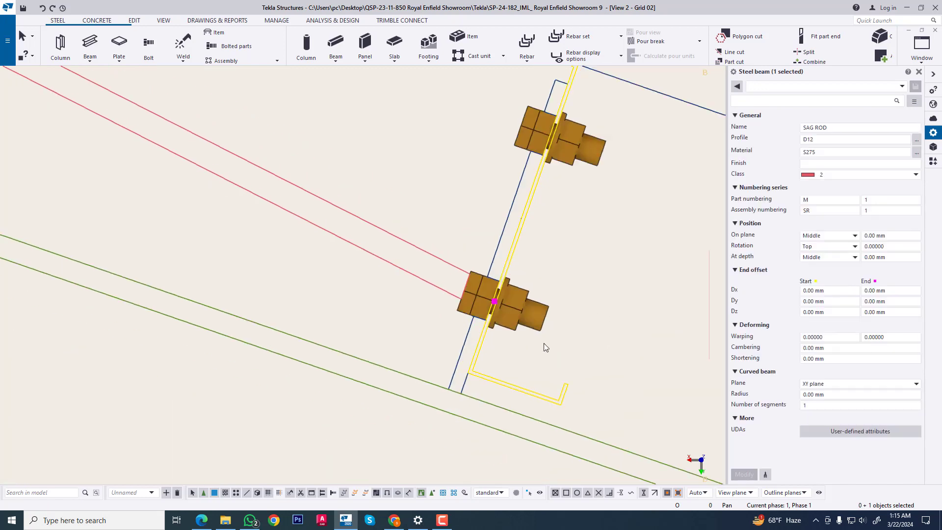
scroll(593, 346, "down", 4)
scroll(379, 325, "up", 4)
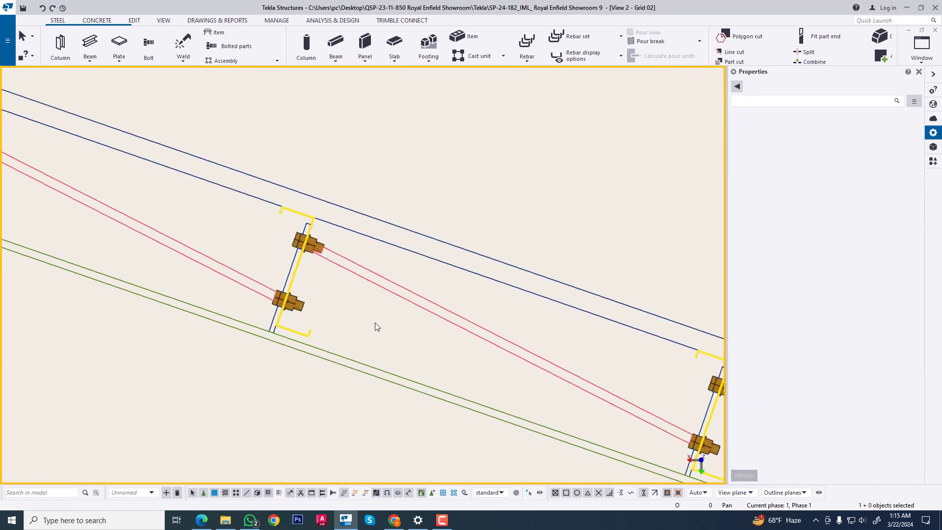
scroll(256, 281, "down", 3)
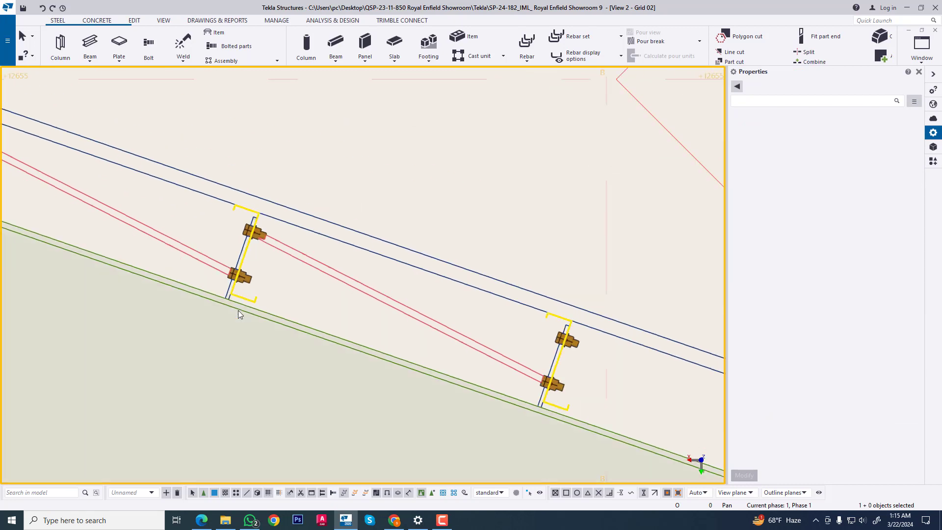
scroll(258, 259, "up", 2)
scroll(254, 231, "up", 2)
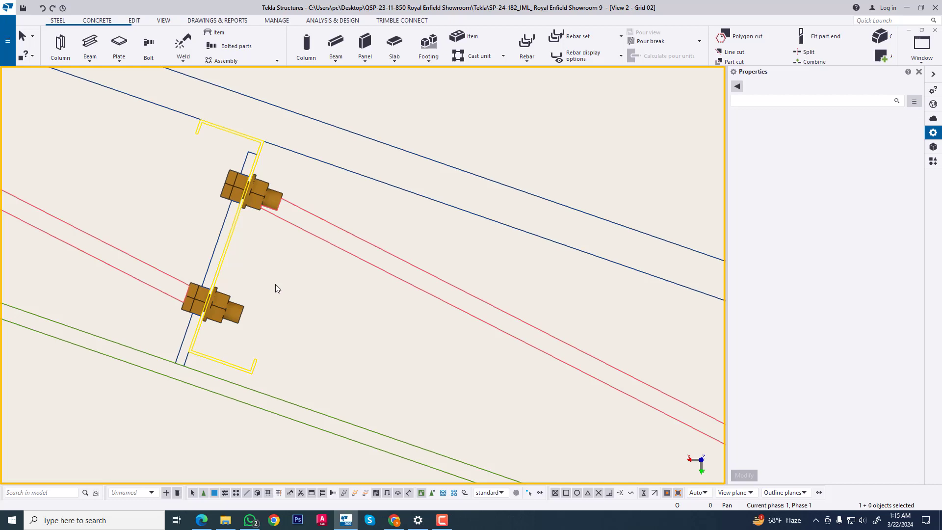
scroll(275, 284, "down", 4)
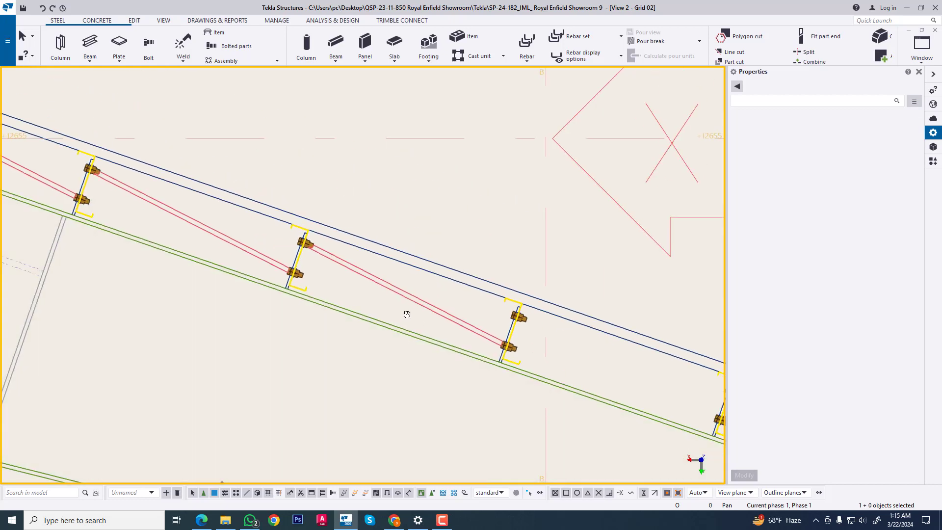
scroll(364, 272, "up", 2)
Set up a linear copy of the lowest sag rod, picking dX -543.52 and dY 187.64 between the cleat bases of the next two purlins
left_click(323, 301)
scroll(344, 294, "down", 3)
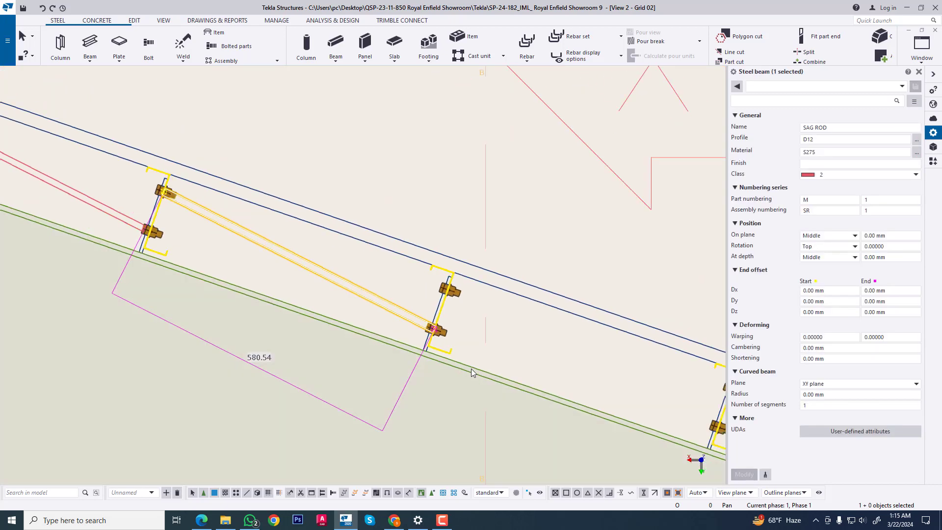
scroll(402, 292, "down", 1)
scroll(344, 278, "up", 2)
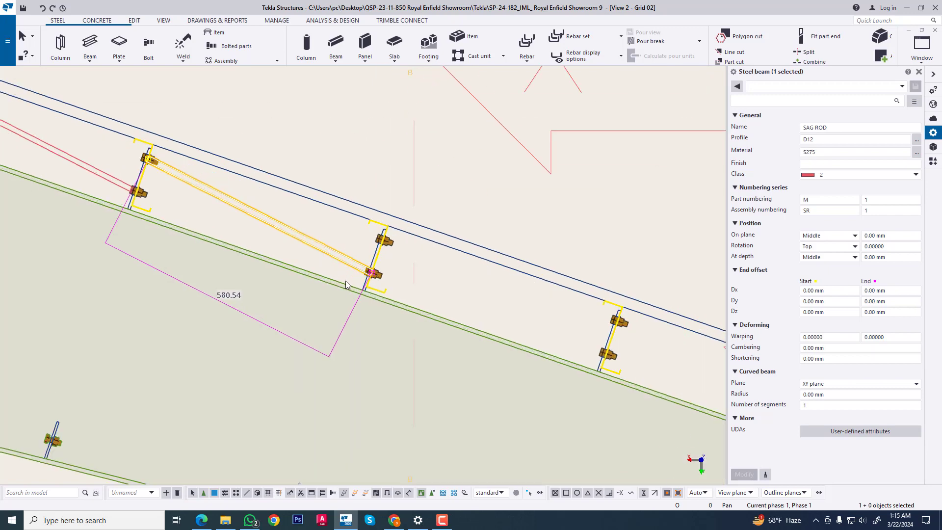
scroll(427, 291, "down", 2)
right_click(316, 184)
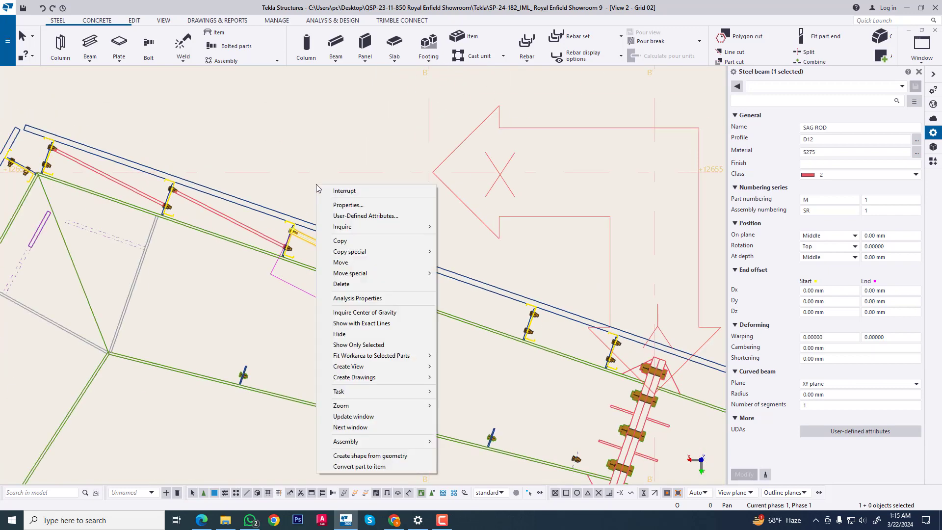
mouse_move(381, 252)
left_click(490, 252)
scroll(427, 295, "up", 3)
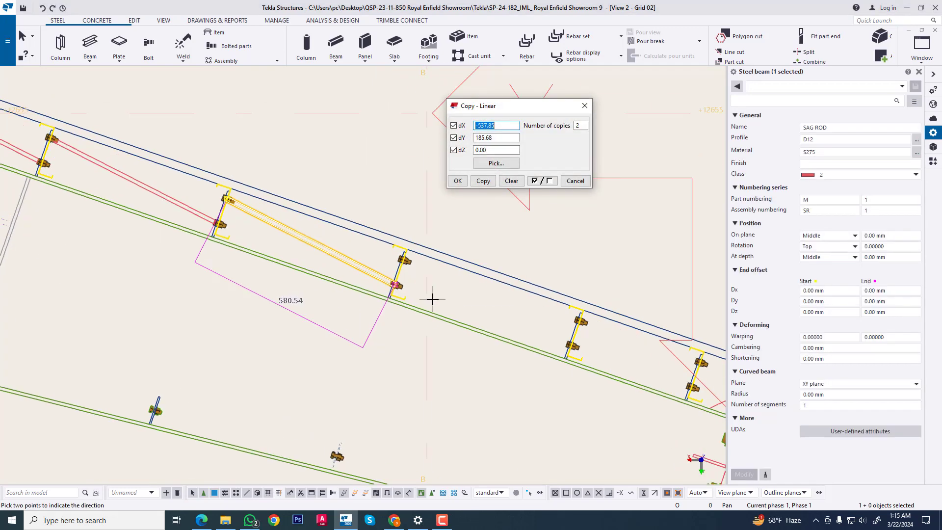
scroll(412, 286, "up", 5)
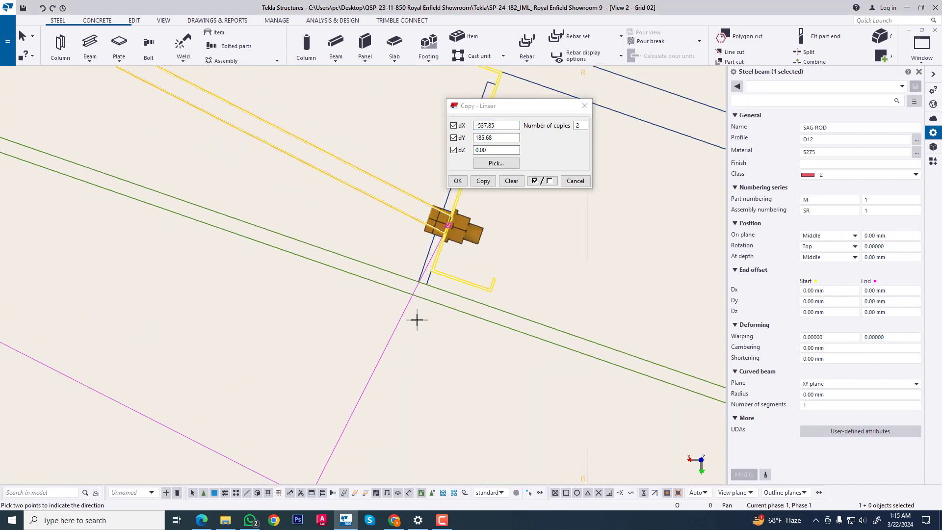
left_click(428, 279)
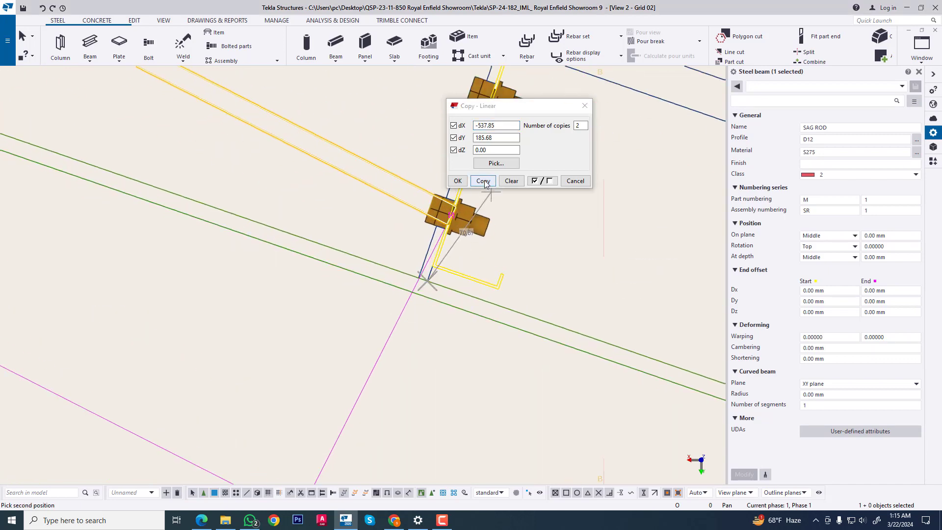
scroll(389, 269, "down", 2)
scroll(547, 311, "up", 5)
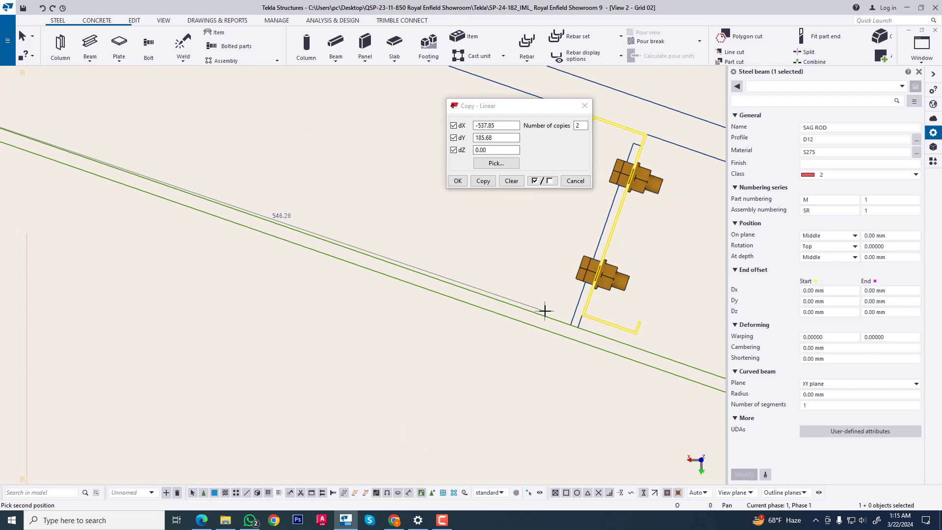
scroll(592, 333, "down", 3)
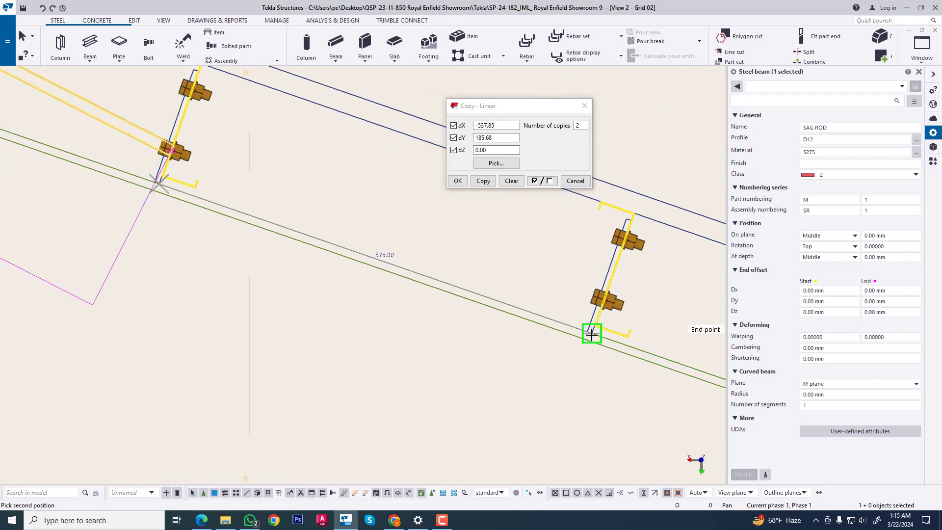
scroll(591, 333, "up", 2)
left_click(592, 333)
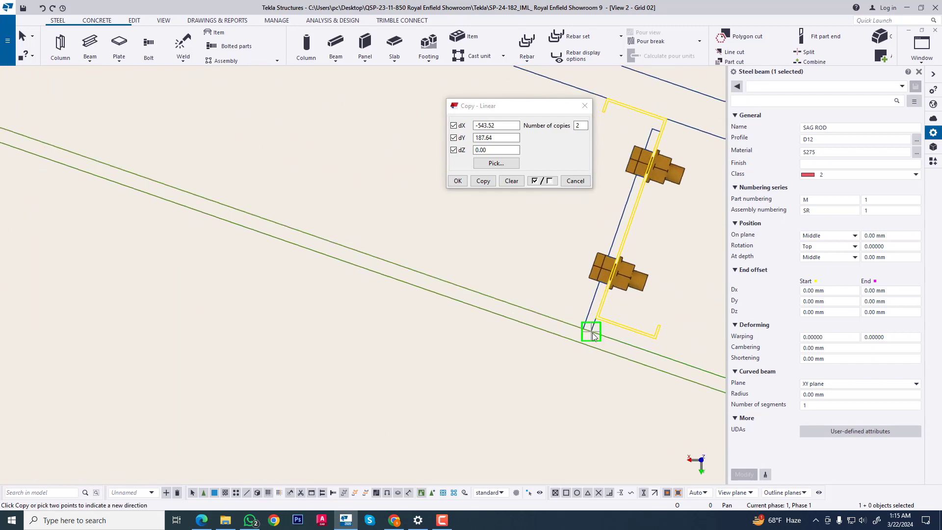
Create 2 linear copies of the sag rod down the slope at dX -543.52 and dY 187.64
left_click(490, 183)
scroll(255, 260, "down", 5)
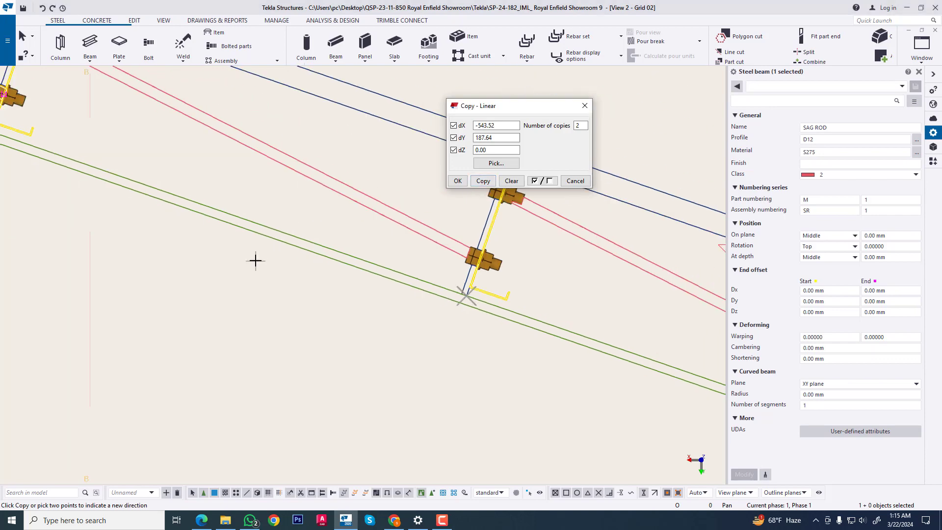
key("Escape")
scroll(579, 324, "up", 4)
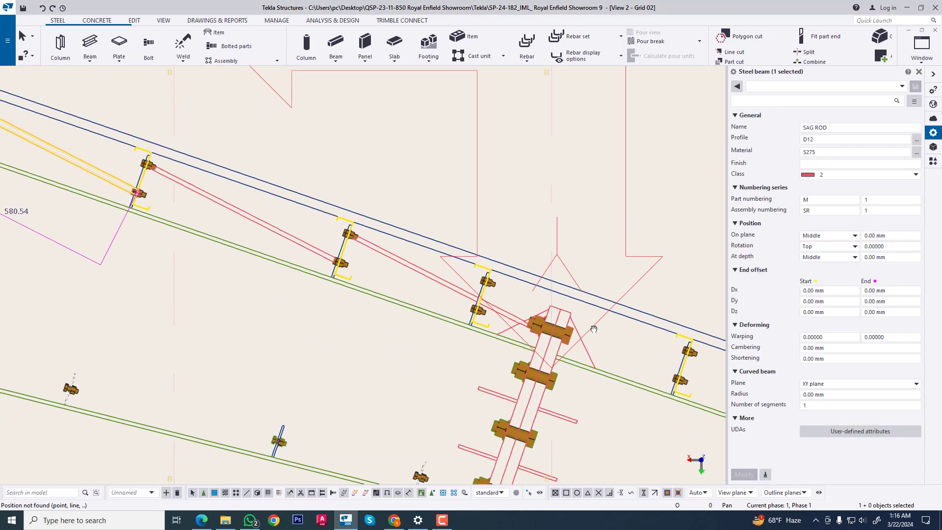
Move the end point of the lowest sag rod copy back to the lower bolt on the web of the purlin before the rafter splice
left_click(619, 317)
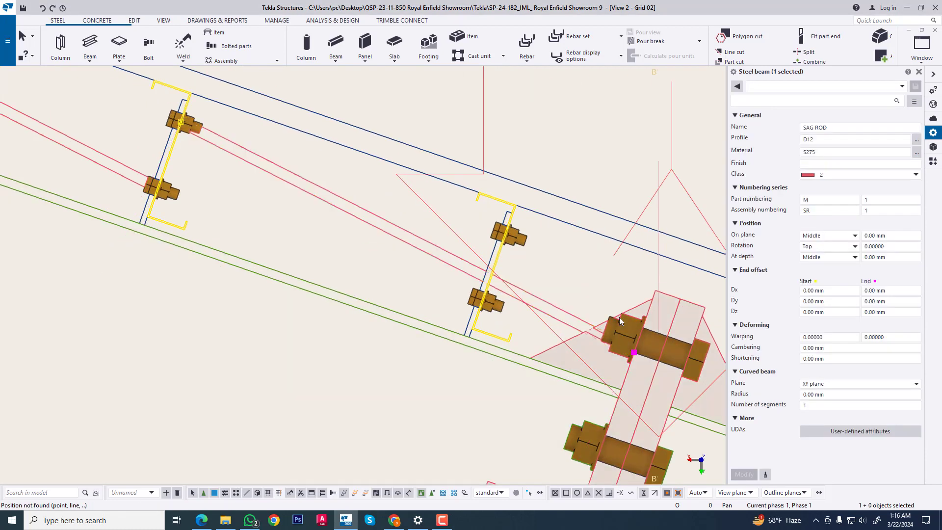
right_click(597, 278)
left_click(644, 350)
scroll(628, 363, "up", 3)
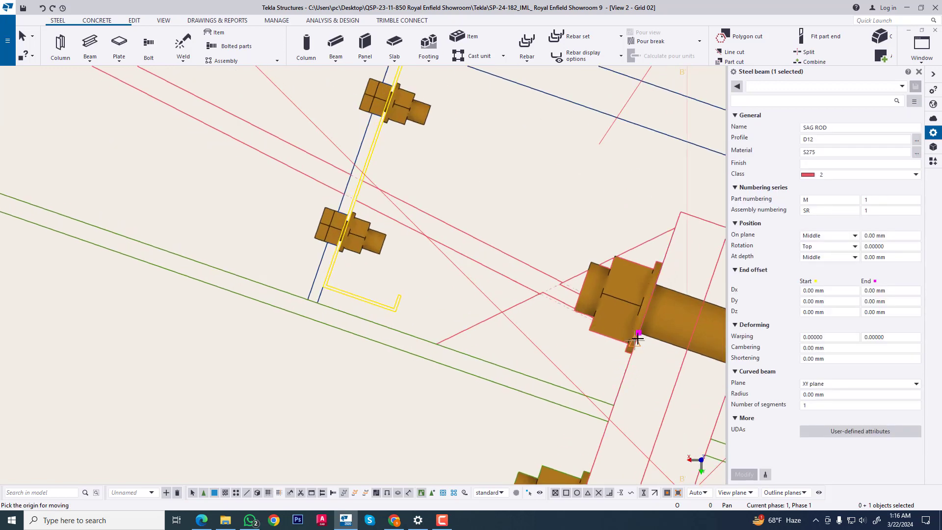
left_click(637, 333)
middle_click_drag(368, 184, 406, 324)
scroll(368, 359, "up", 3)
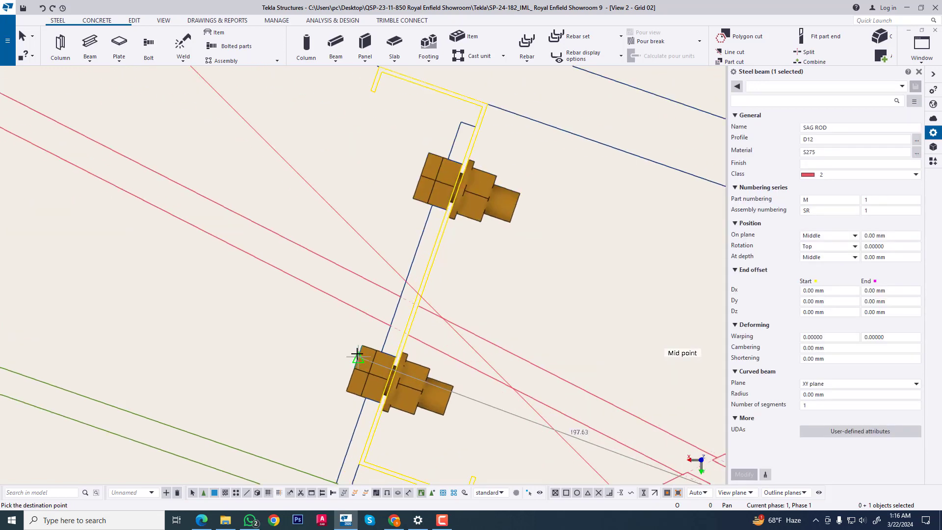
left_click(396, 386)
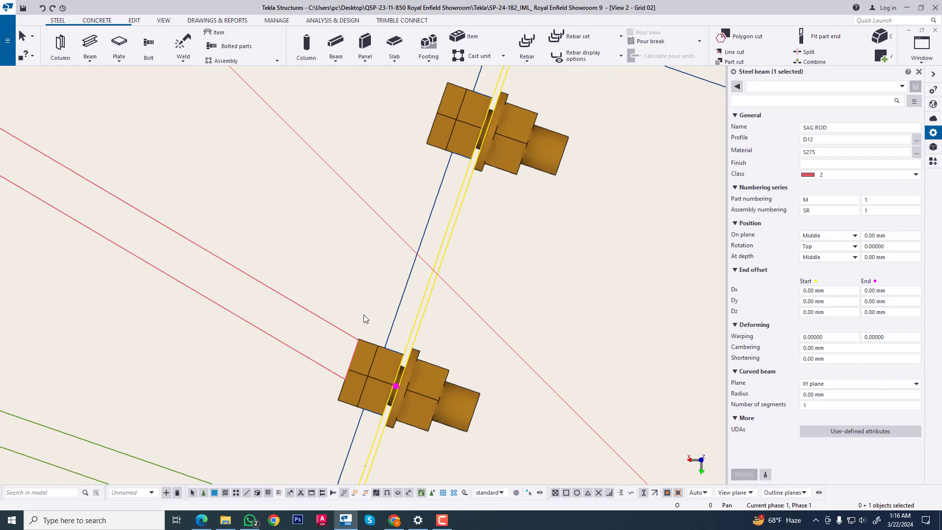
scroll(461, 323, "down", 6)
left_click(419, 388)
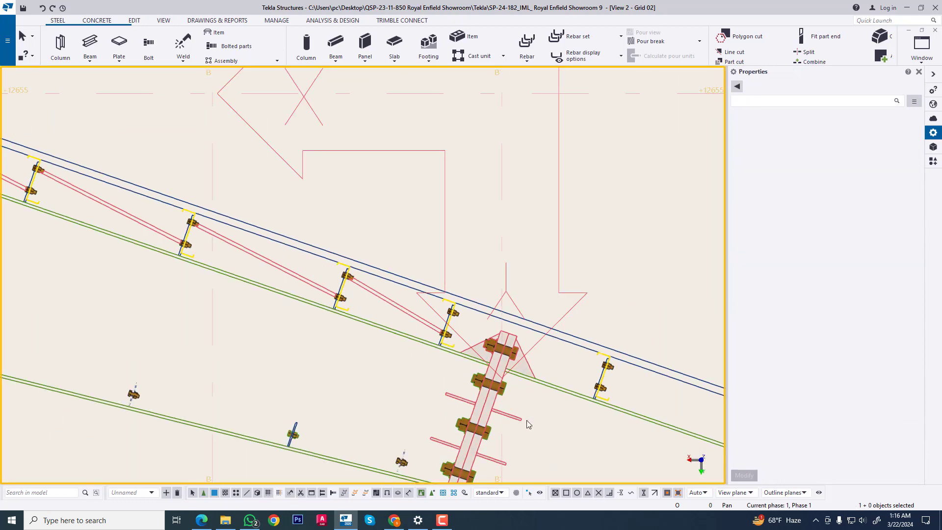
Copy the shortened sag rod one bay down the slope, from its upper purlin's cleat base to the lower purlin's cleat base
middle_click_drag(520, 395, 475, 331)
scroll(376, 232, "up", 2)
left_click(367, 240)
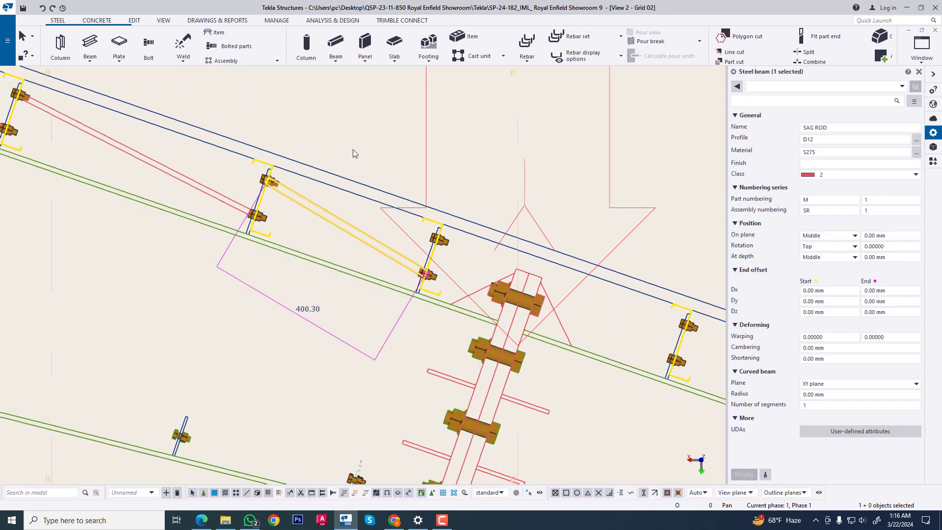
right_click(352, 149)
left_click(404, 210)
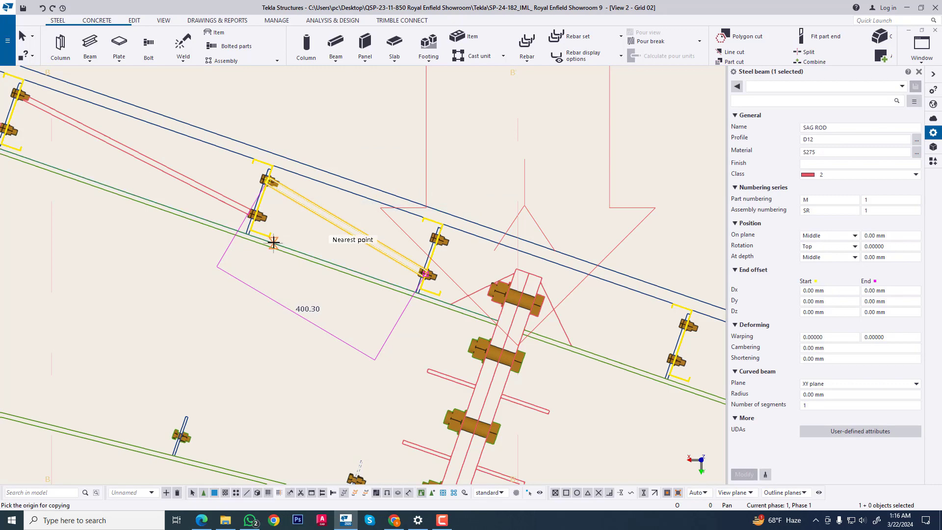
scroll(265, 243, "up", 6)
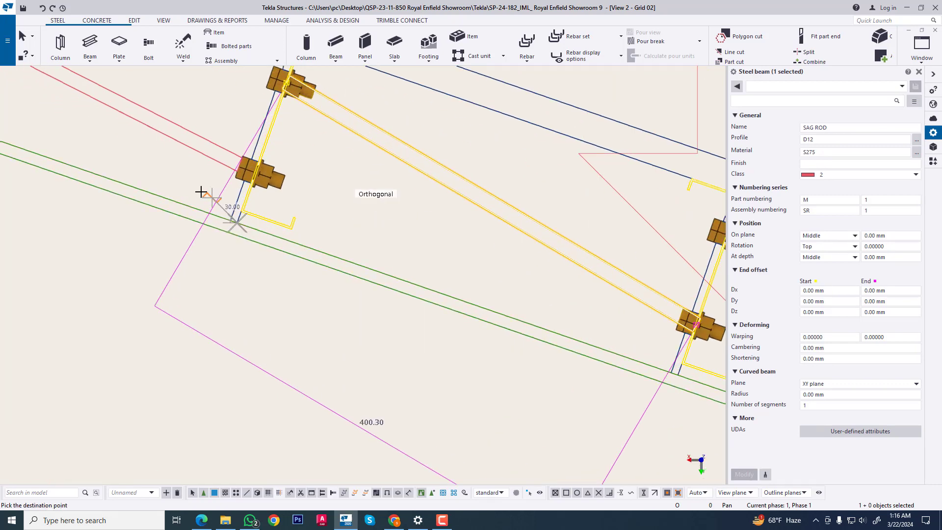
scroll(201, 192, "down", 3)
scroll(459, 309, "up", 5)
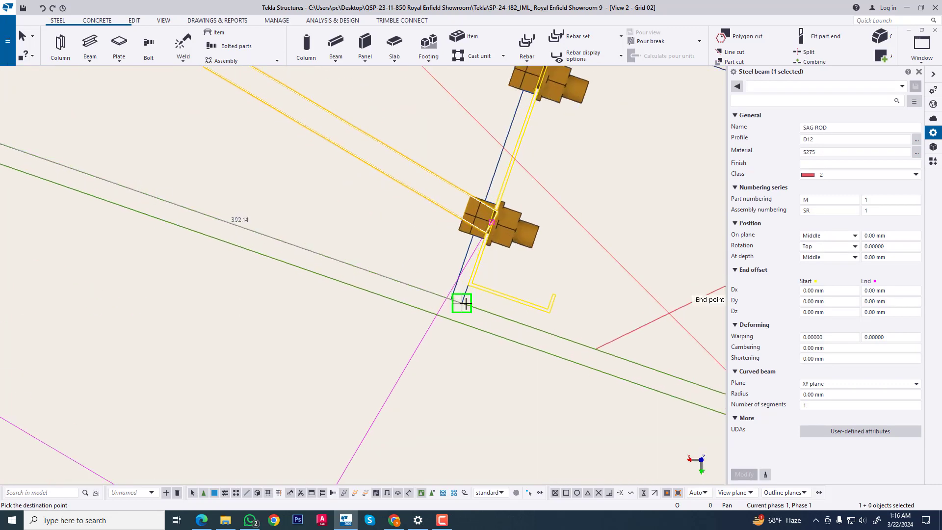
left_click(467, 307)
scroll(277, 267, "down", 3)
scroll(333, 366, "up", 2)
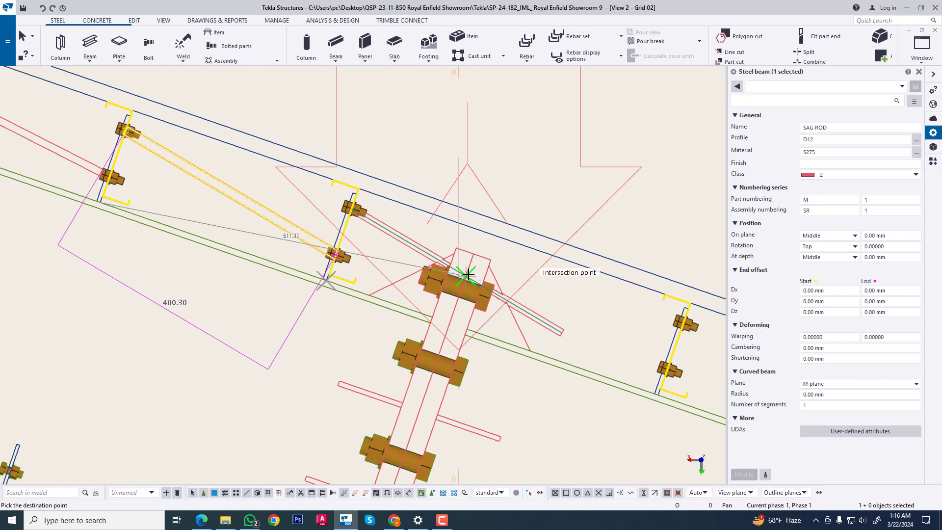
scroll(608, 362, "up", 2)
scroll(608, 363, "up", 2)
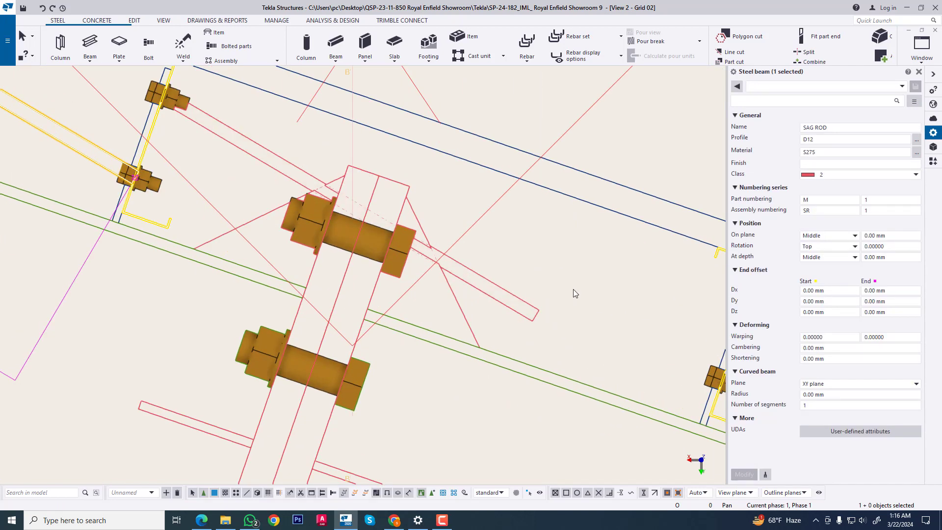
Extend the new sag rod across the splice by moving its end point to the lower bolt at the next purlin's web
left_click_drag(517, 341, 517, 340)
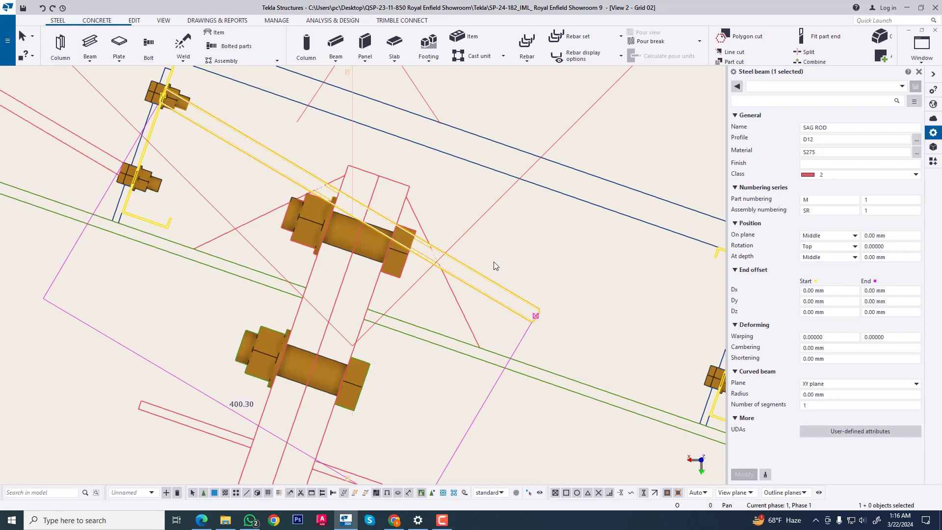
left_click_drag(491, 255, 587, 366)
right_click(557, 288)
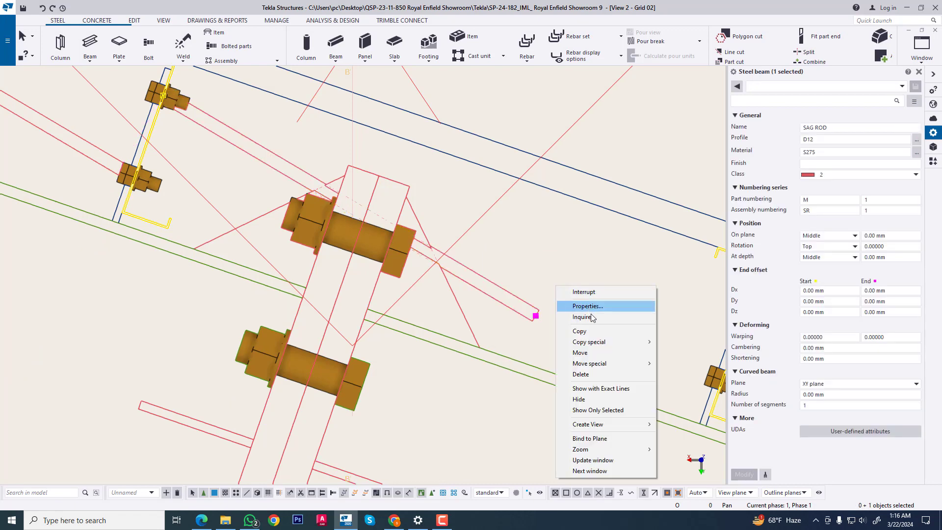
left_click(592, 353)
left_click(536, 316)
middle_click_drag(700, 374, 538, 336)
scroll(552, 339, "up", 3)
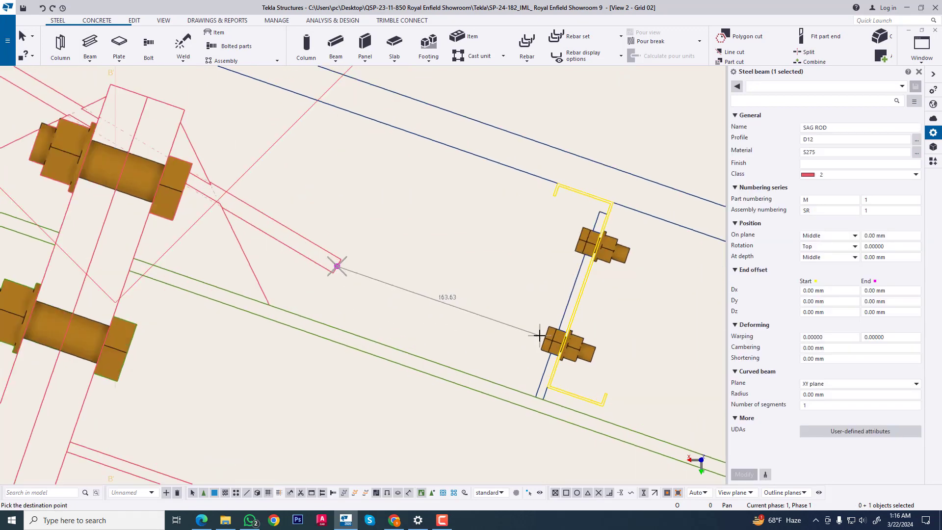
left_click(563, 350)
scroll(562, 355, "down", 5)
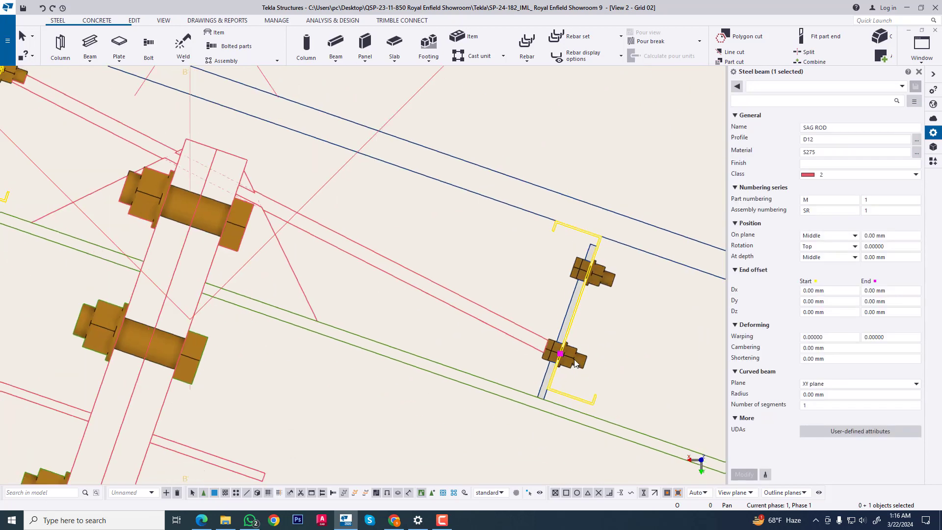
Copy the sag rod spanning the splice into the next two bays down the slope, using the purlin cleat bases as reference points
left_click(515, 312)
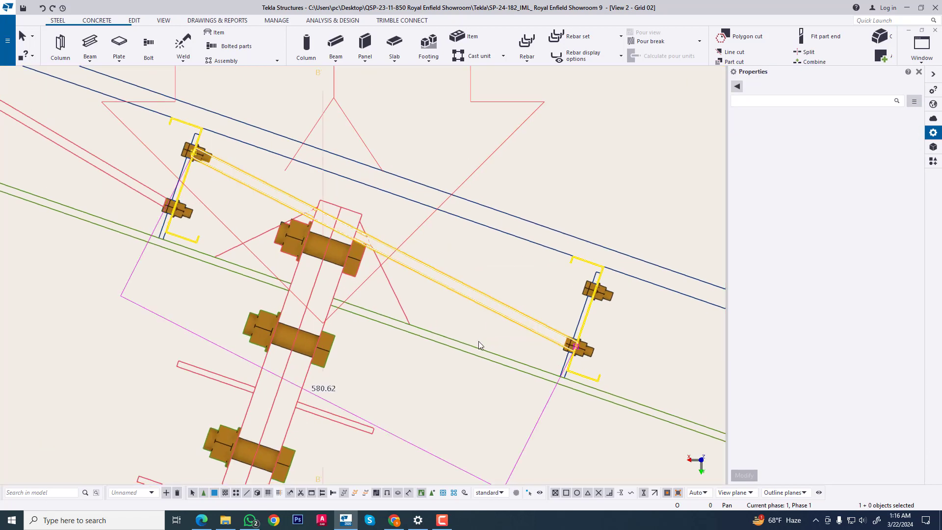
right_click(503, 283)
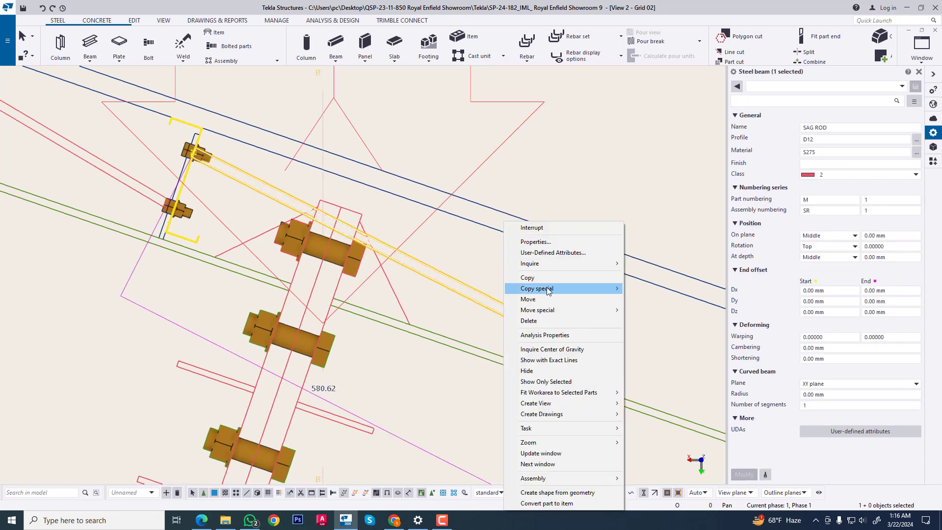
left_click(527, 276)
scroll(190, 245, "up", 1)
left_click(526, 349)
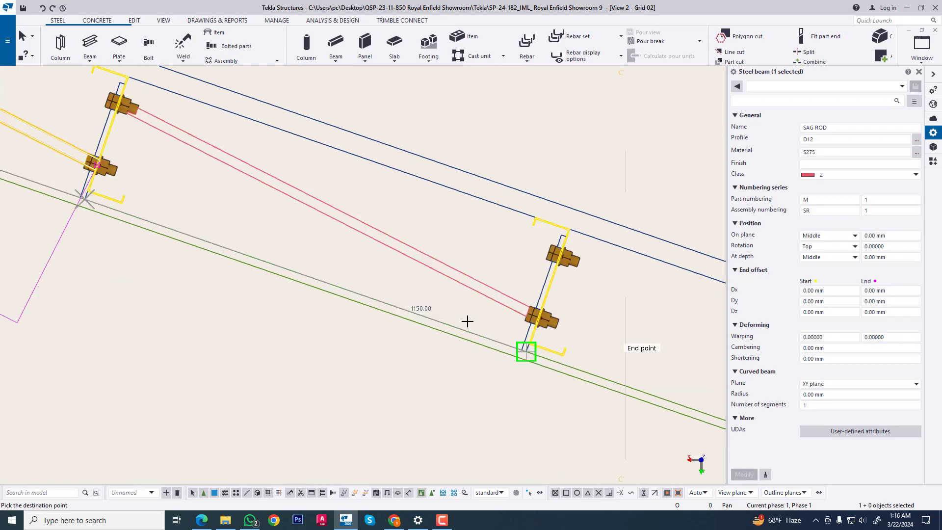
scroll(314, 288, "down", 4)
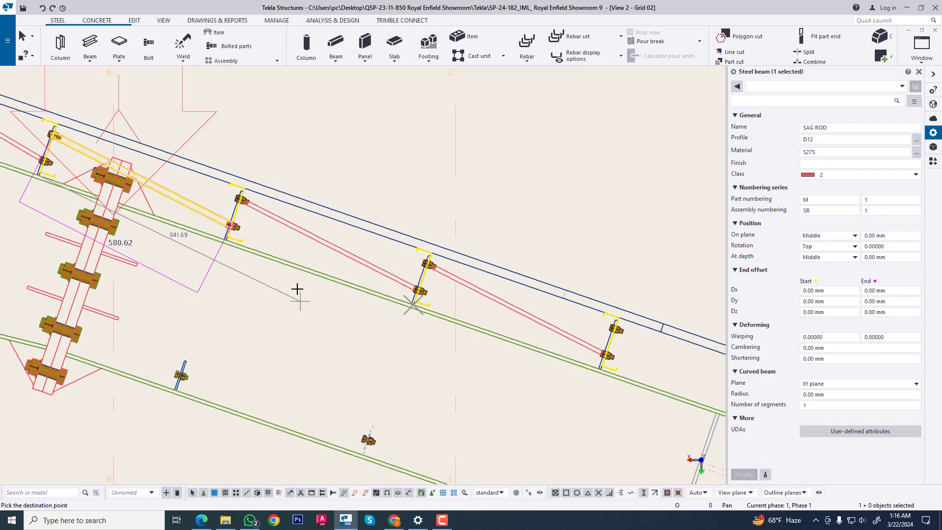
middle_click_drag(472, 342, 257, 179)
scroll(275, 230, "down", 3)
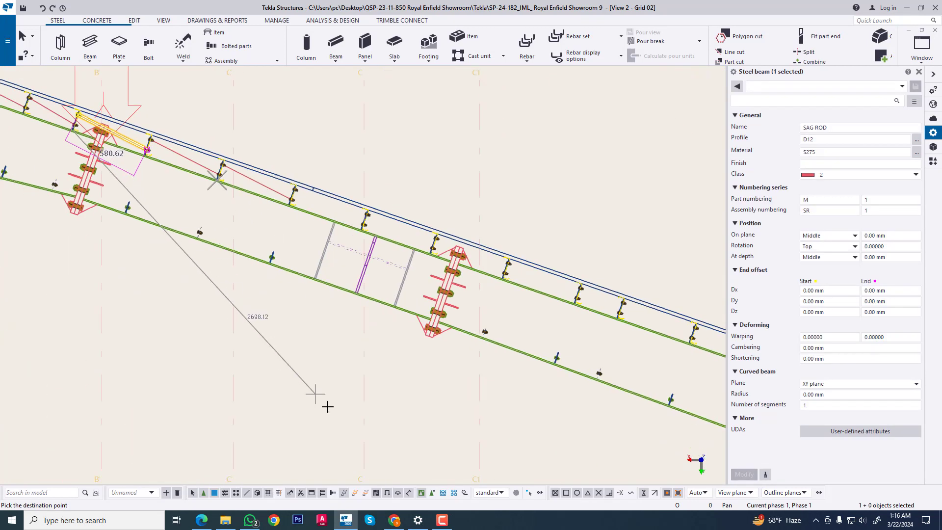
middle_click_drag(371, 313, 426, 397)
scroll(329, 284, "up", 3)
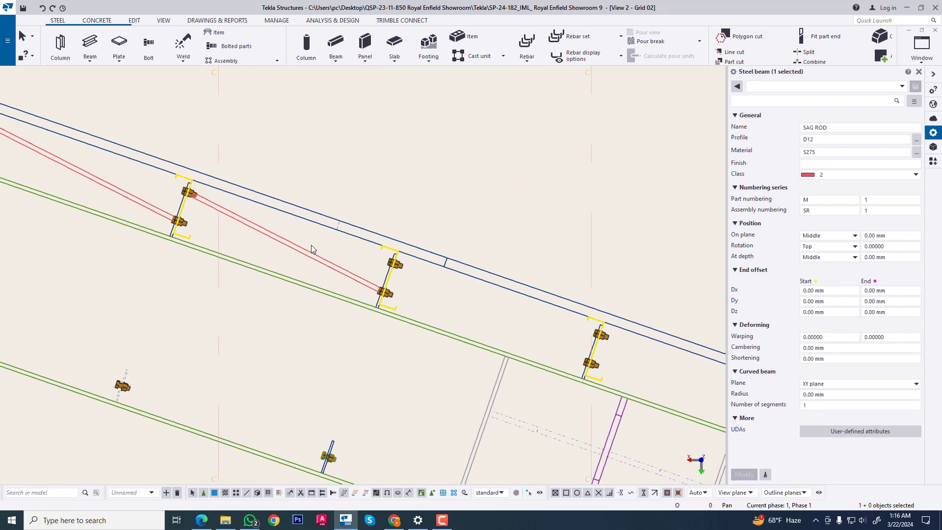
Copy the lowest sag rod linearly down to the eave with dX -543.52, dY 187.64 and 10 copies, referencing the purlin cleat bases
left_click(304, 253)
right_click(293, 272)
mouse_move(356, 290)
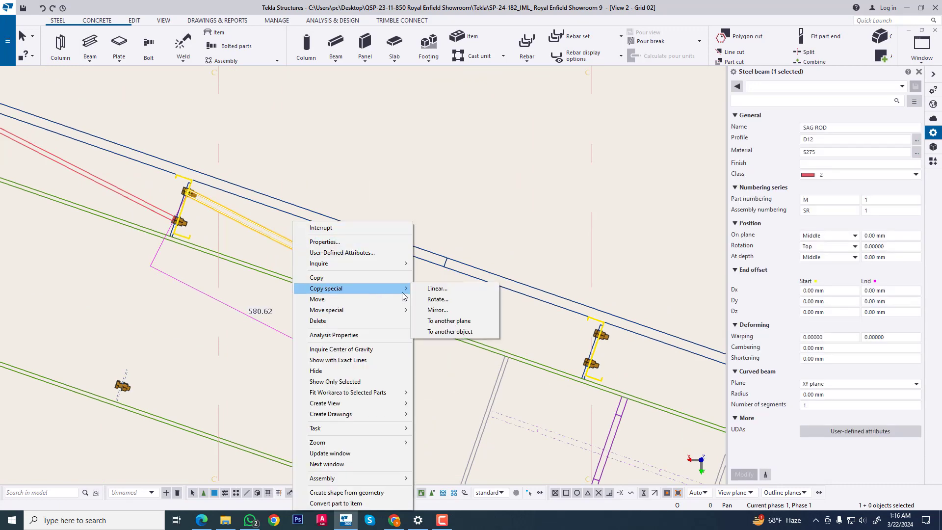
left_click(449, 293)
scroll(214, 281, "up", 4)
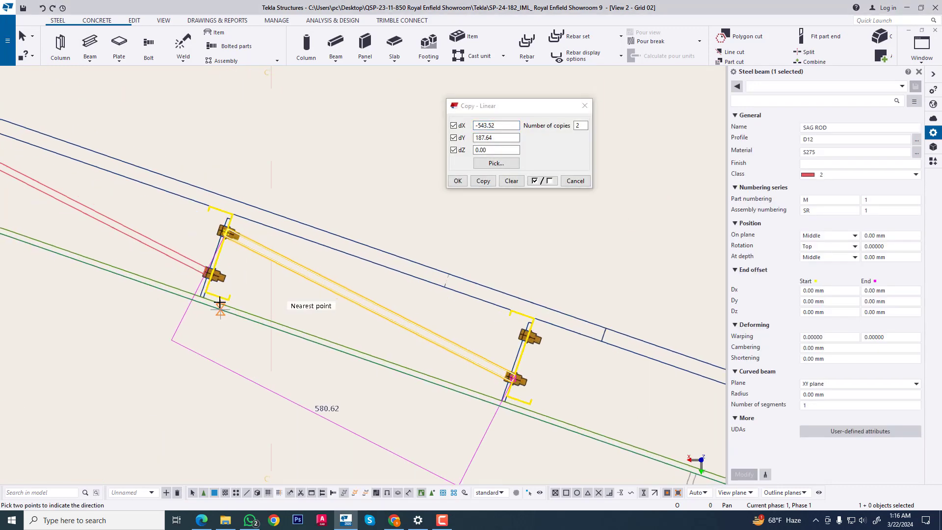
left_click(192, 283)
scroll(98, 275, "down", 3)
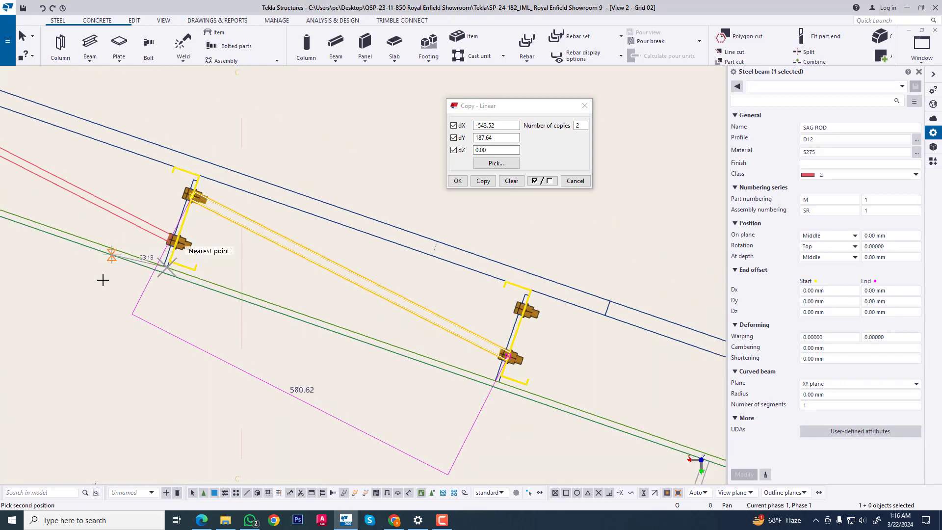
scroll(372, 362, "up", 4)
scroll(480, 338, "up", 1)
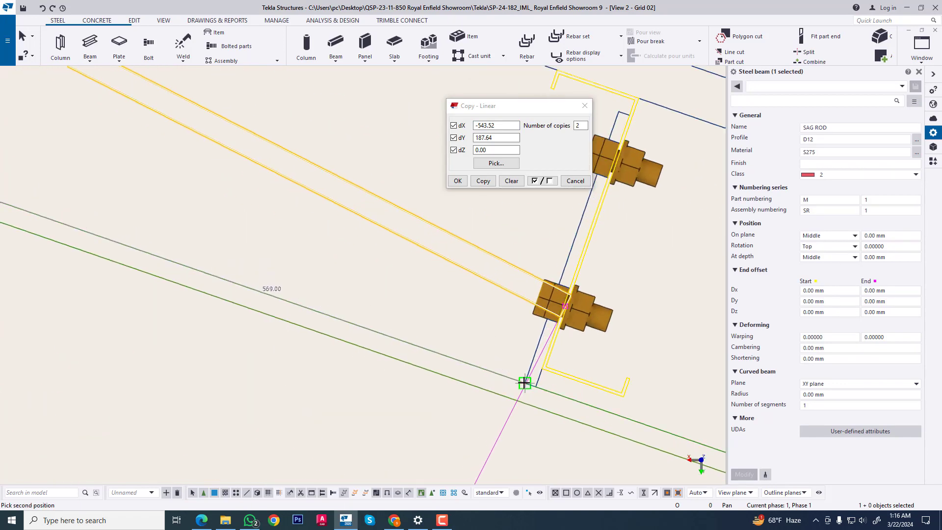
left_click(482, 181)
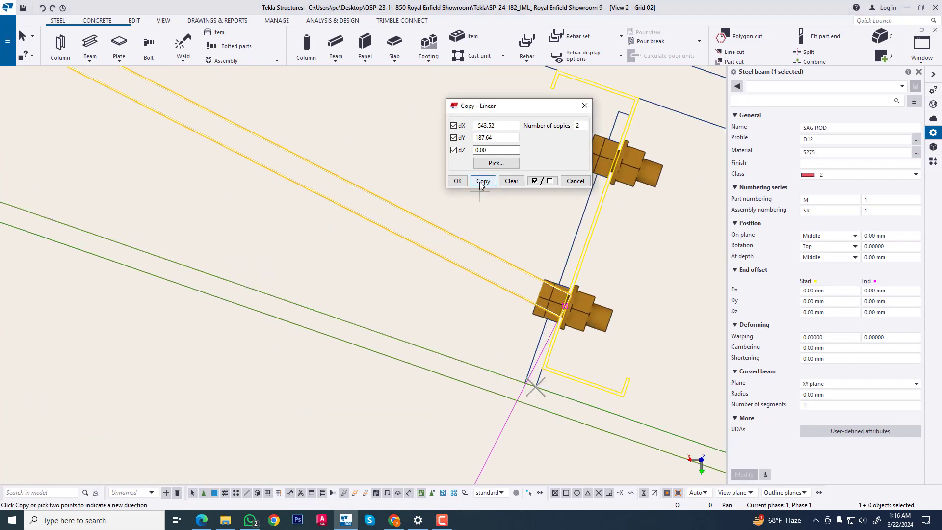
scroll(227, 225, "down", 5)
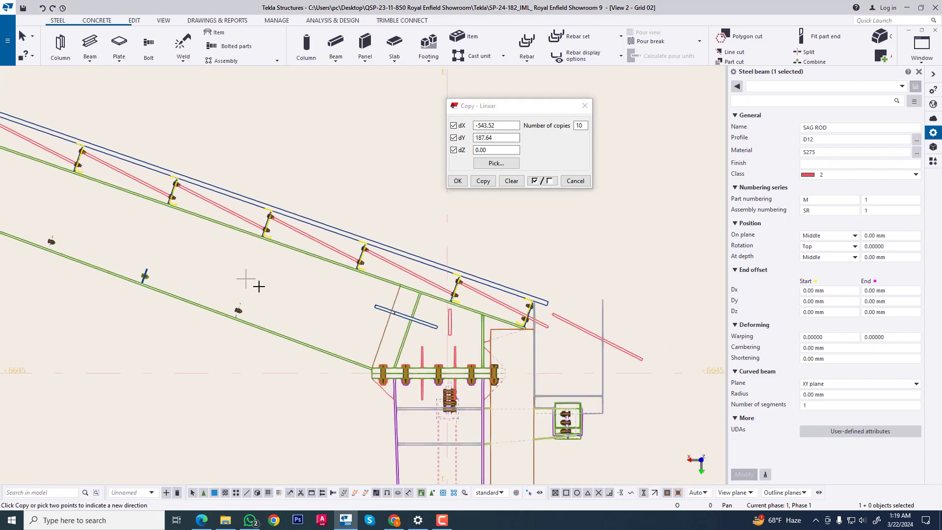
Delete the surplus sag rod copy lying entirely beyond the eave purlin
scroll(555, 395, "up", 3)
left_click(546, 273)
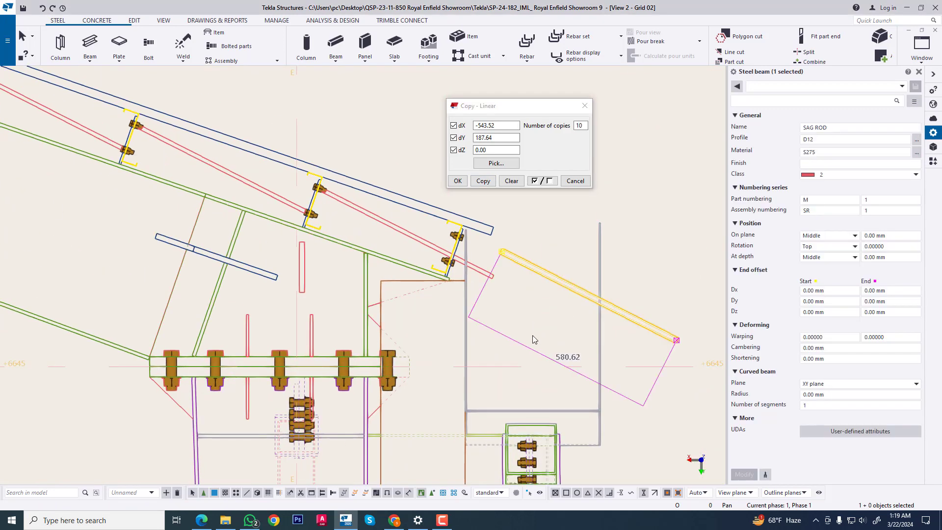
key("Delete")
Move the end point of the last sag rod back to the lower bolt at the eave purlin's web
scroll(464, 278, "up", 3)
left_click(549, 281)
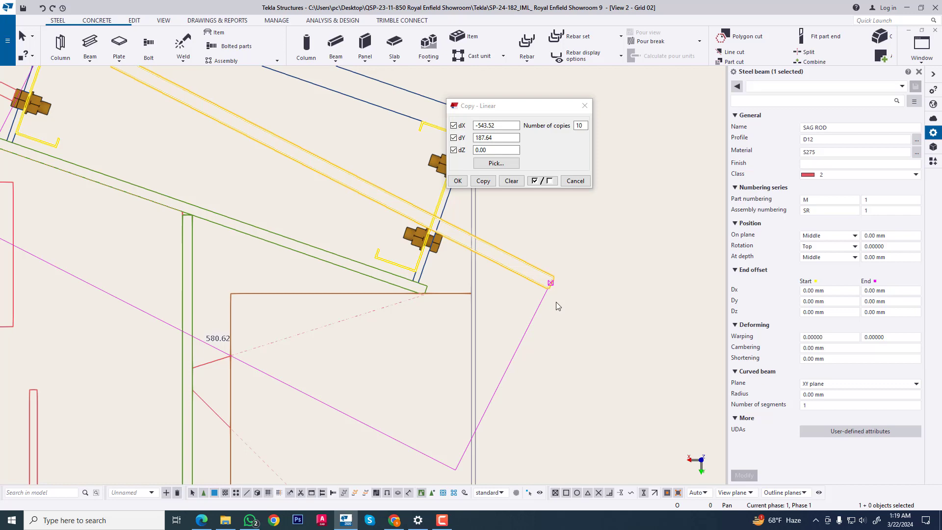
scroll(534, 319, "up", 2)
left_click_drag(603, 416, 617, 396)
right_click(617, 397)
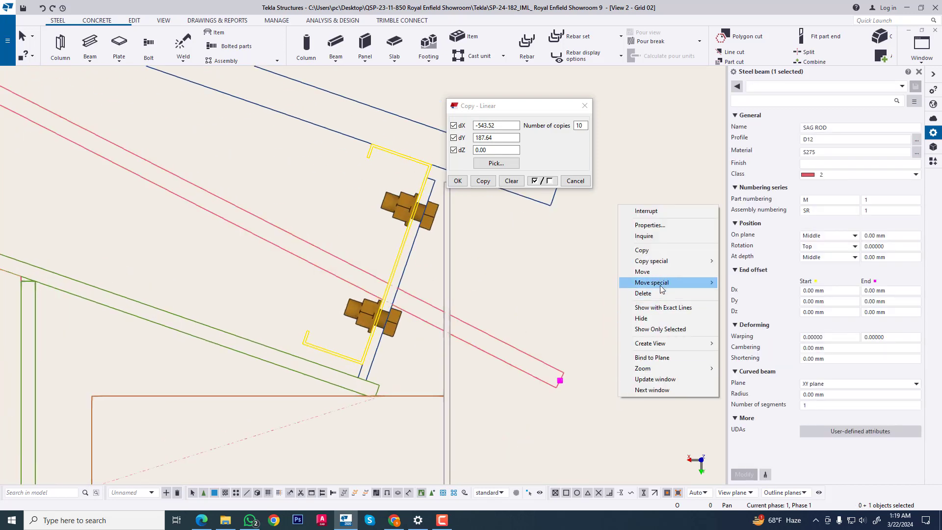
left_click(643, 272)
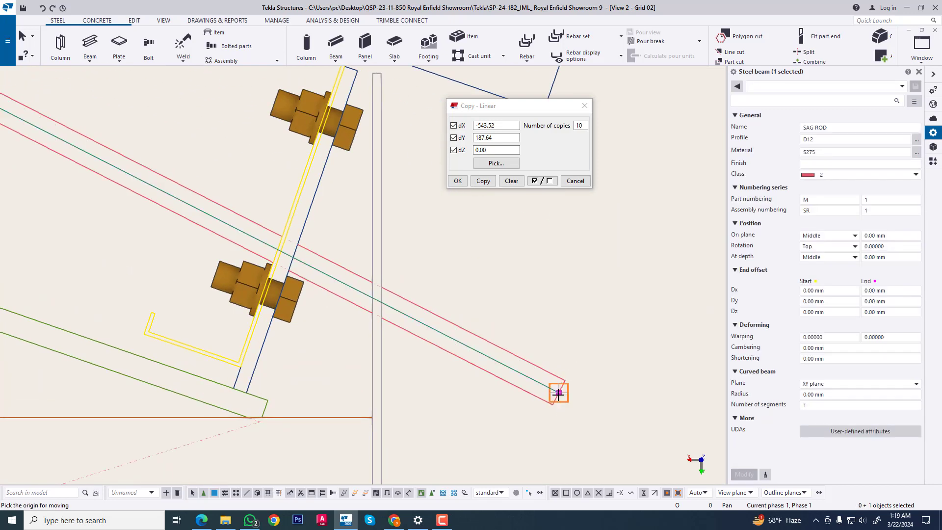
scroll(374, 339, "up", 2)
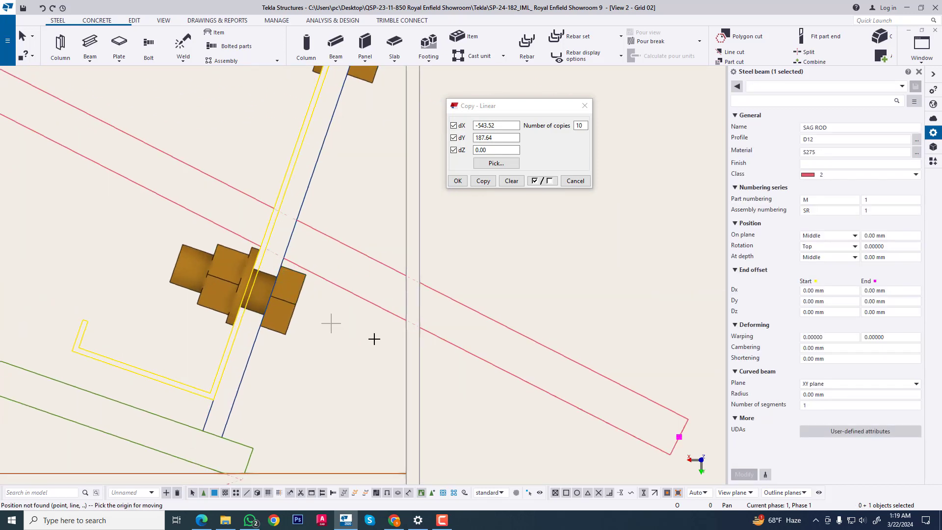
left_click(679, 437)
left_click(248, 286)
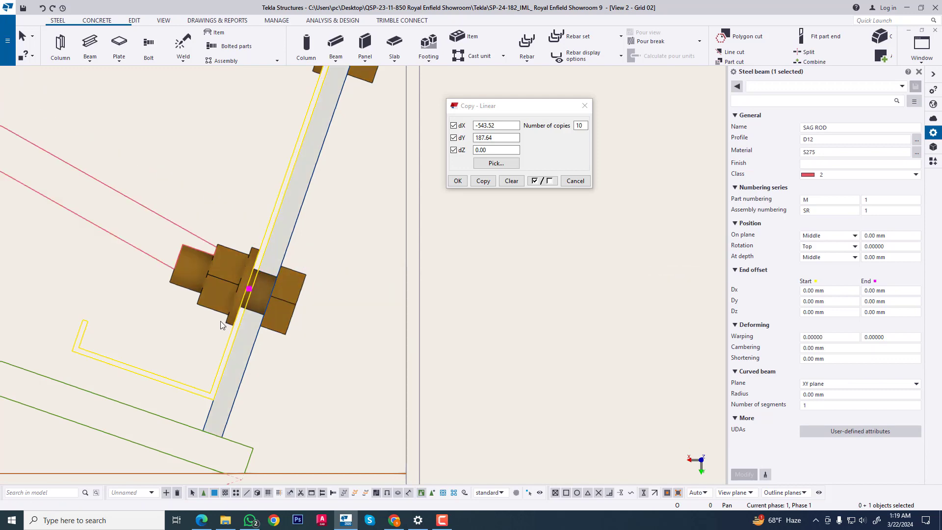
scroll(431, 355, "down", 4)
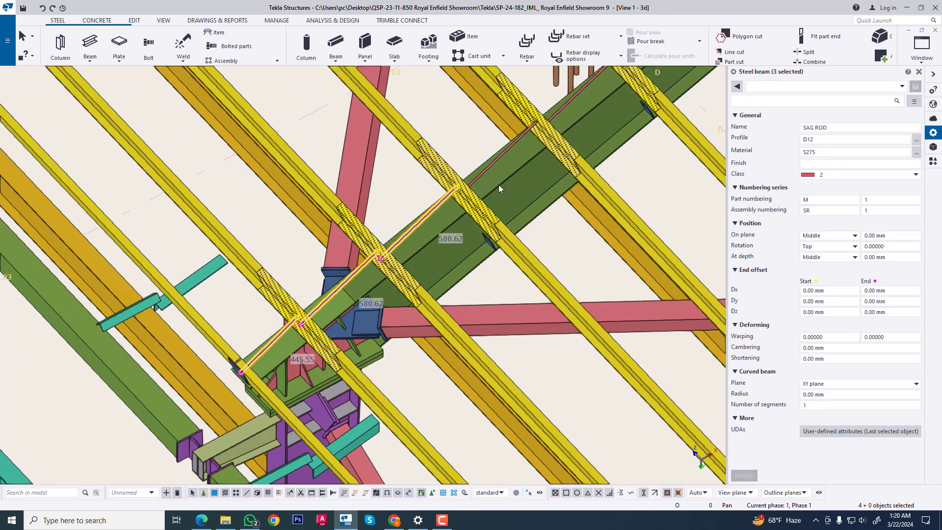
middle_click_drag(499, 184, 372, 278)
scroll(372, 278, "up", 1)
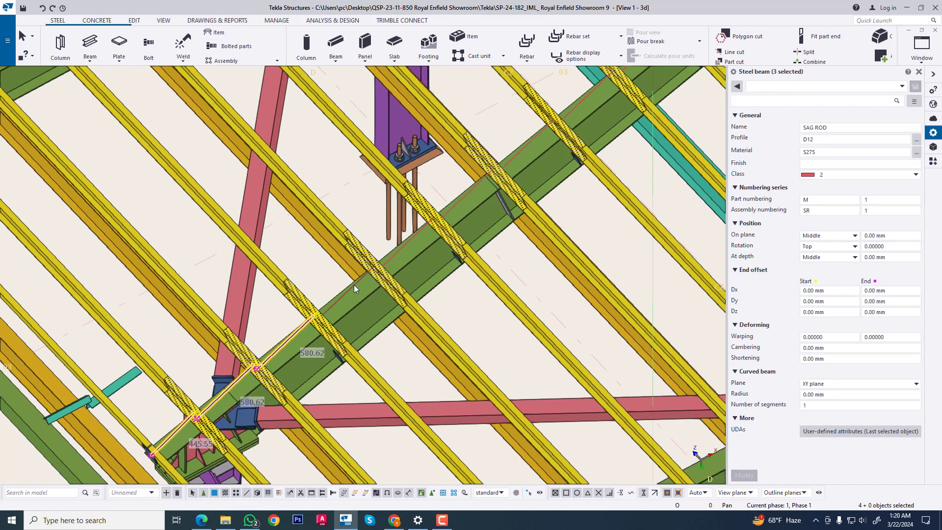
left_click(357, 283, "ctrl")
left_click(420, 229, "ctrl")
left_click(461, 194, "ctrl")
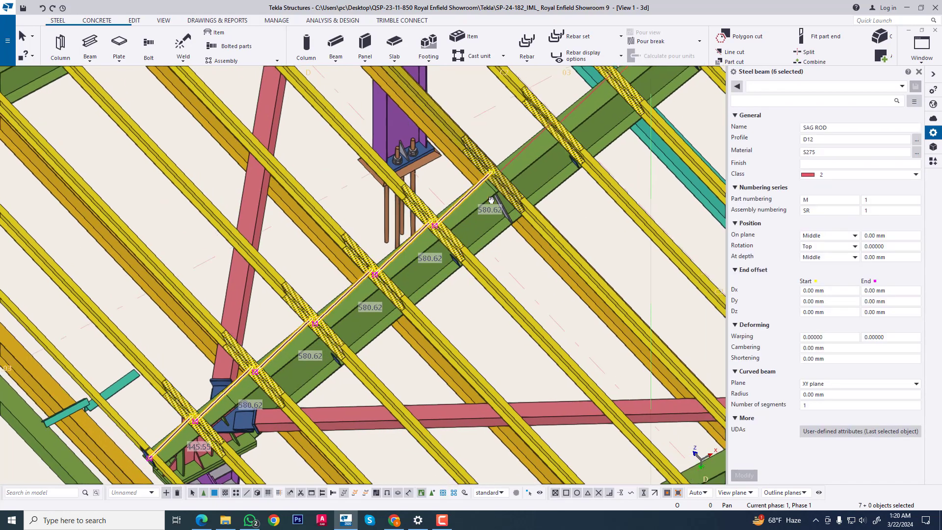
middle_click_drag(494, 200, 440, 327)
scroll(403, 261, "down", 4)
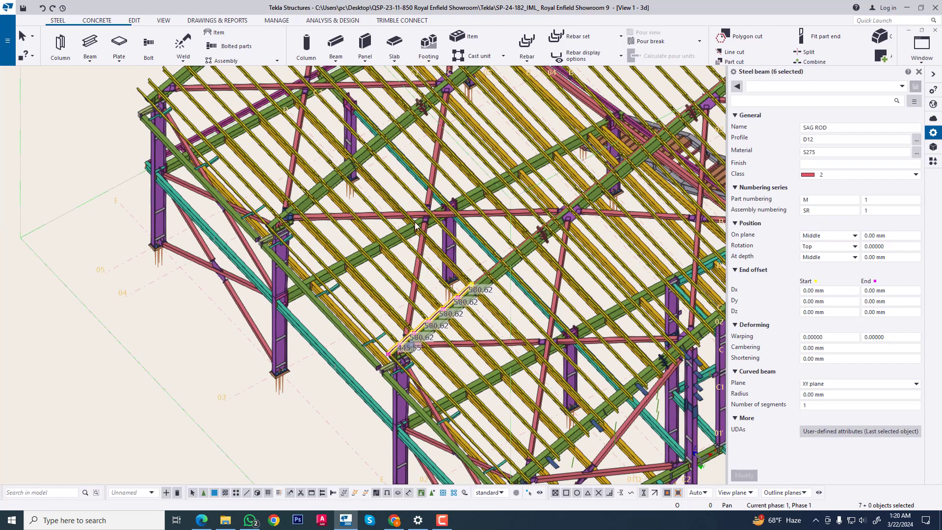
left_click(298, 408)
scroll(284, 390, "down", 2)
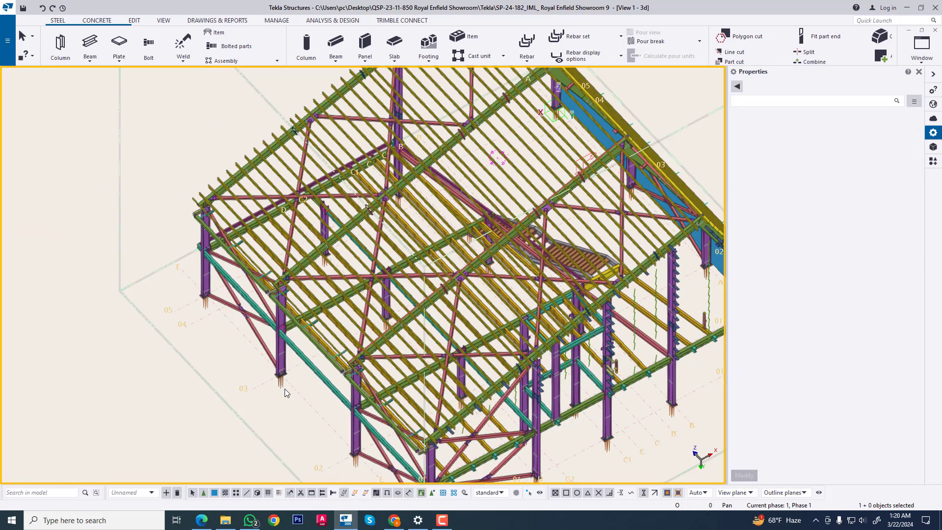
Add 2 divided line points between the grid 03 and grid 02 label ends beyond the eave
middle_click_drag(250, 399, 248, 343)
scroll(248, 341, "up", 3)
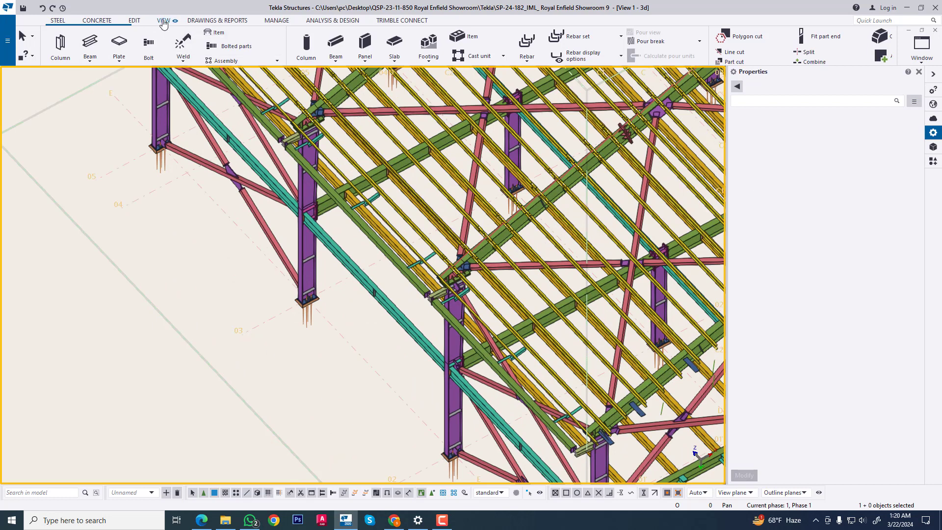
left_click(134, 21)
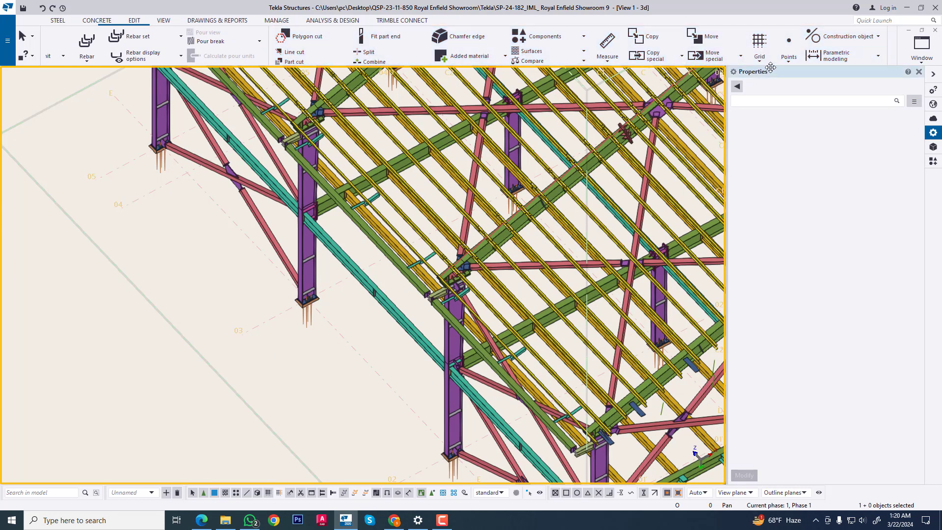
left_click(790, 63)
left_click(795, 77)
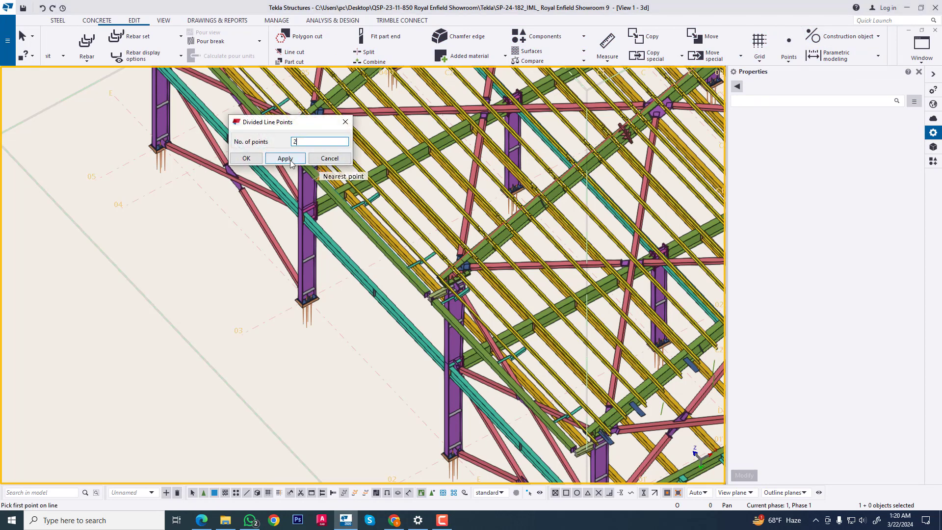
middle_click_drag(289, 325, 258, 236)
left_click(221, 241)
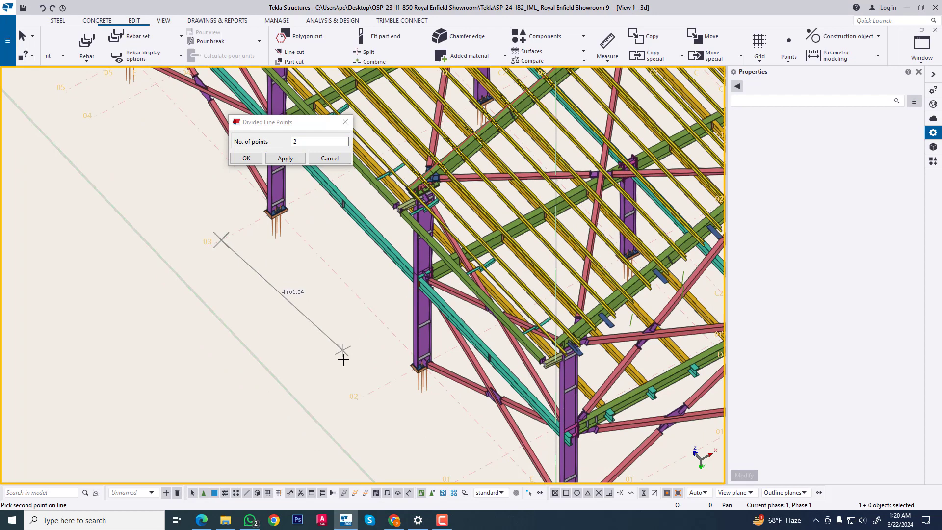
left_click(366, 397)
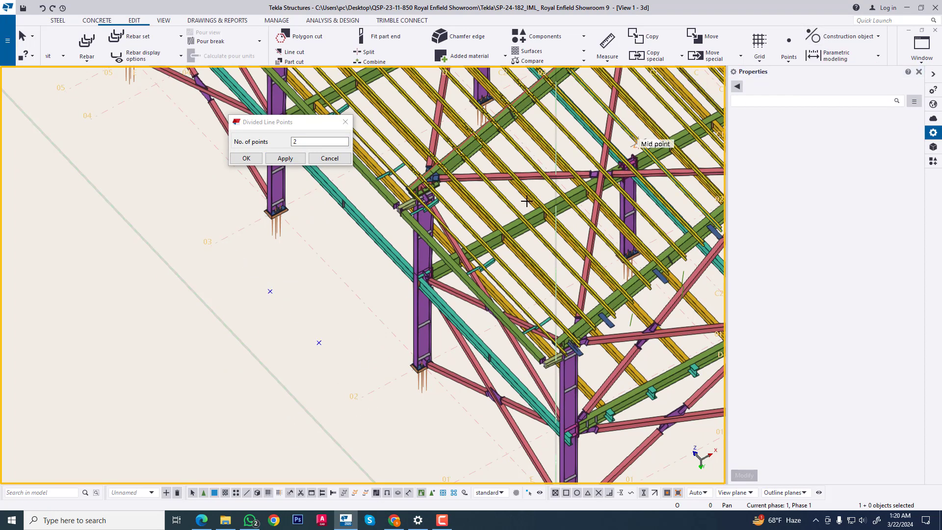
Draw a construction line from each of the two division points towards the building, parallel to grids 02 and 03
scroll(437, 255, "up", 2)
left_click(265, 383)
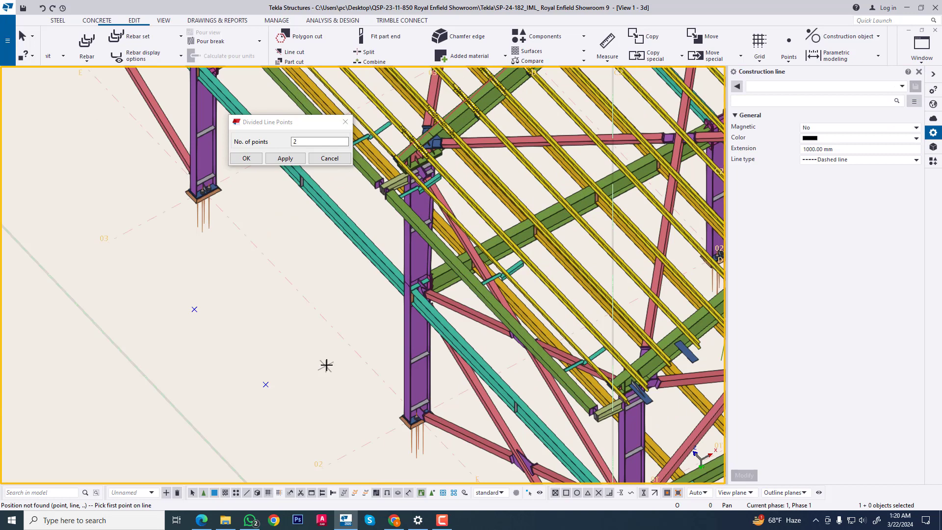
left_click(266, 384)
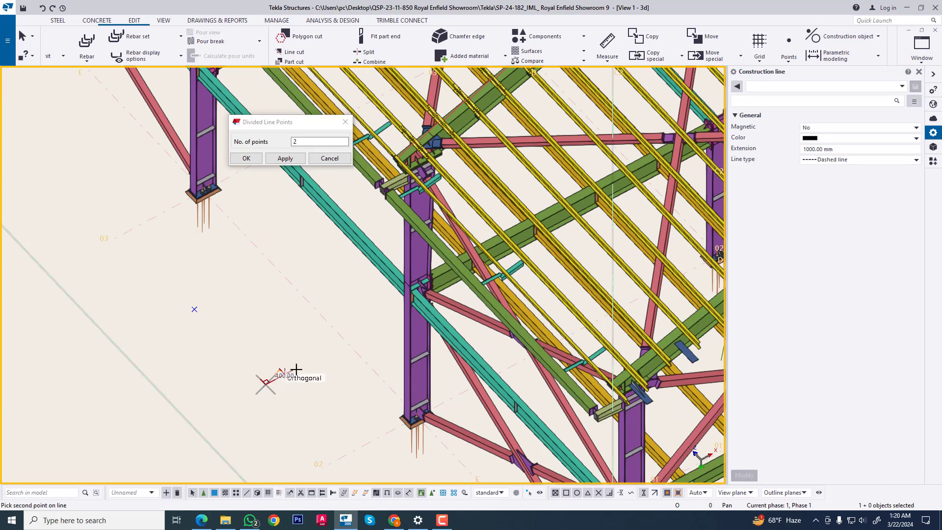
left_click(339, 344)
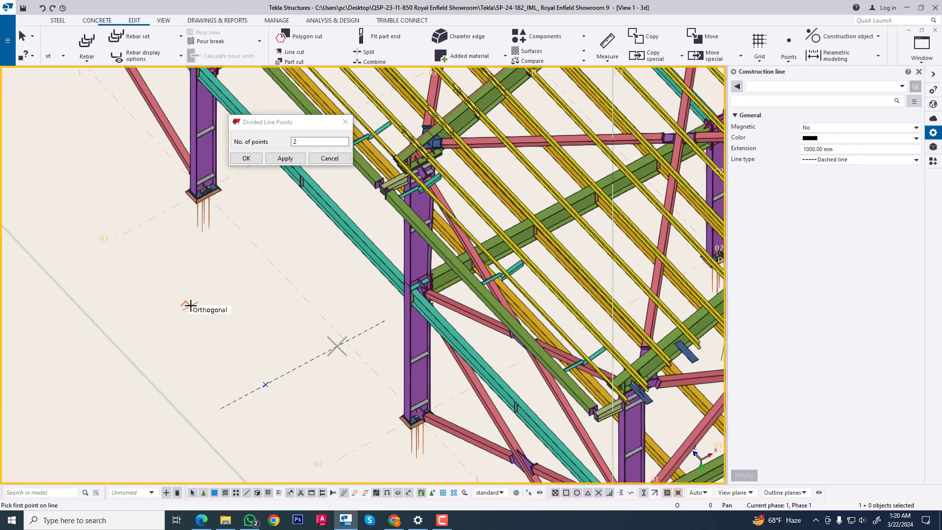
left_click(194, 310)
left_click(252, 278)
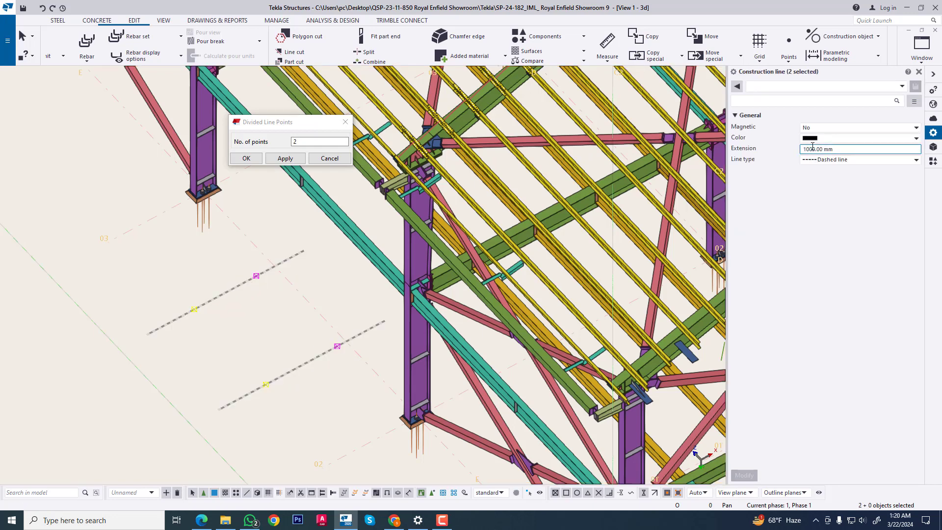
Set the extension of both construction lines to 10000000 mm
type("0000")
left_click(743, 475)
scroll(328, 341, "down", 3)
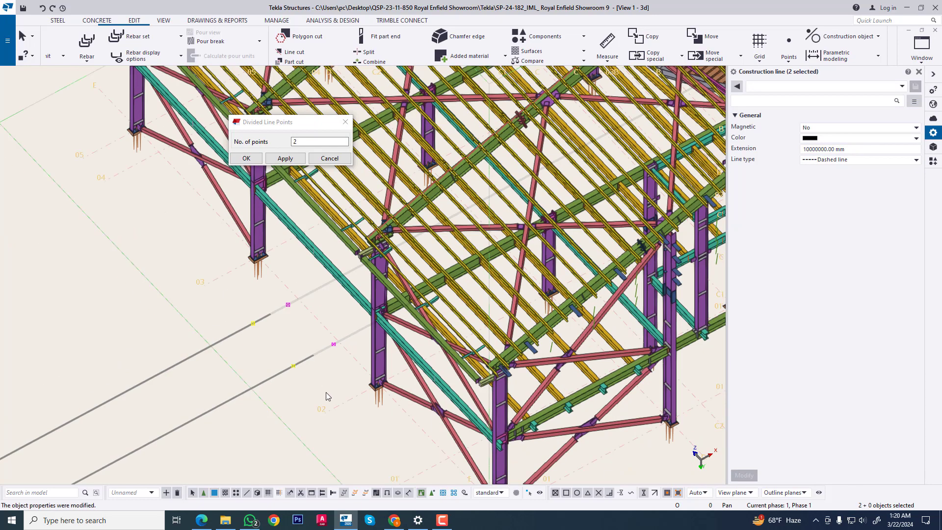
Switch the 3D view to plan and select all the sag rods along grid 02, starting from the eave
key("ctrl+p")
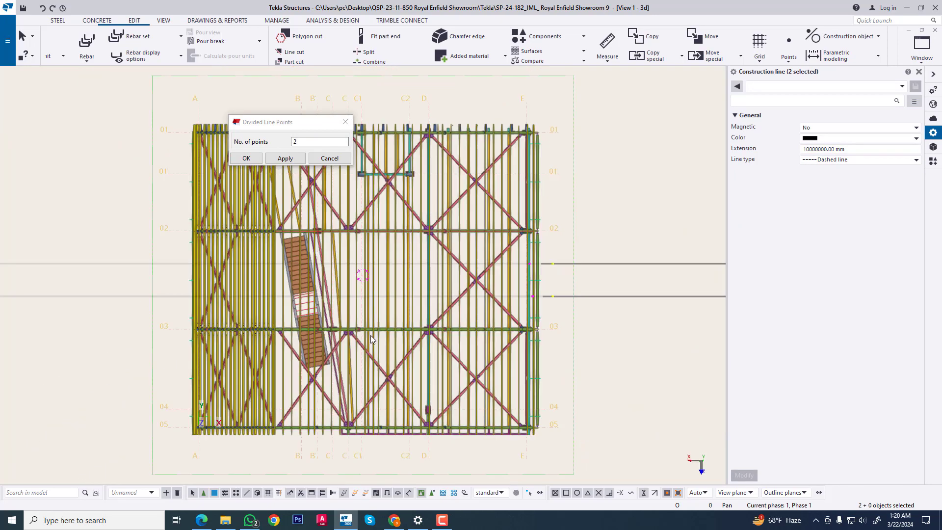
scroll(561, 299, "up", 5)
middle_click_drag(633, 383, 650, 434)
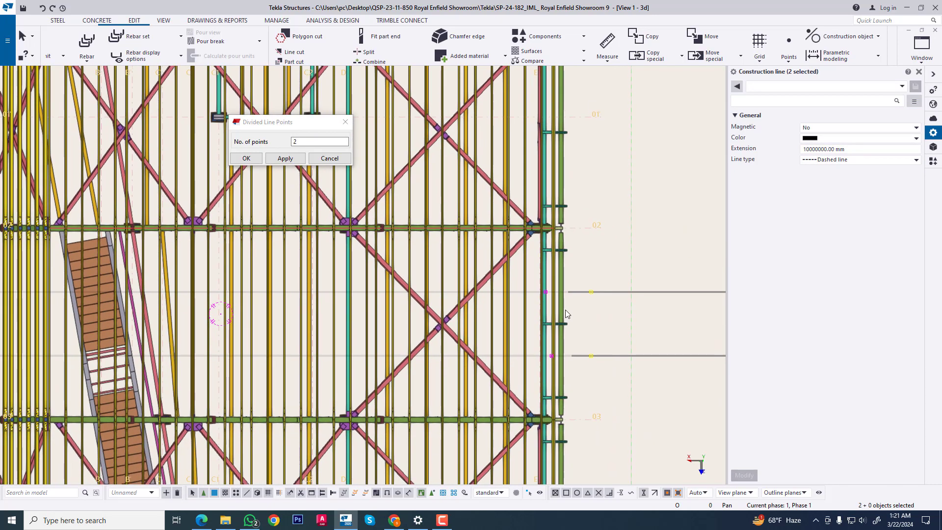
scroll(513, 235, "up", 4)
middle_click_drag(559, 226, 438, 349)
scroll(546, 302, "up", 5)
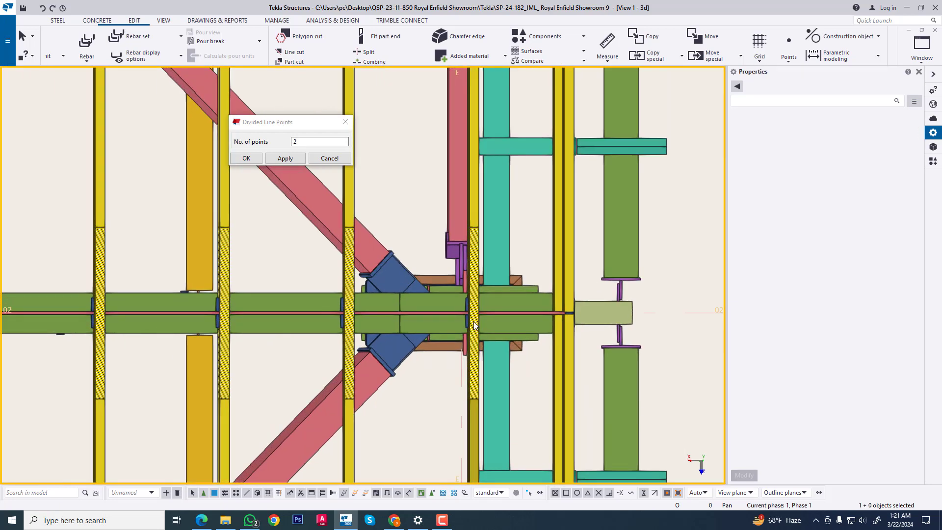
left_click(546, 302)
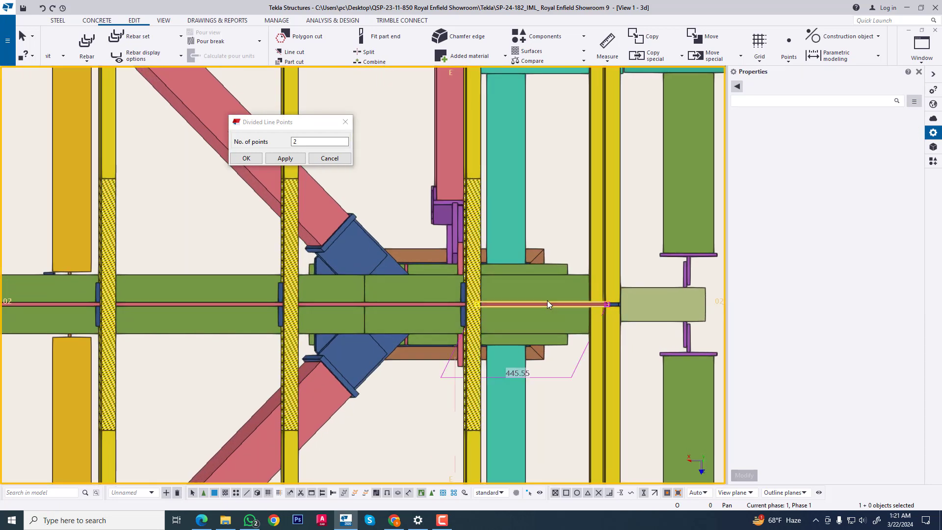
left_click(399, 304, "ctrl")
left_click(237, 305, "ctrl")
middle_click_drag(8, 331, 366, 305)
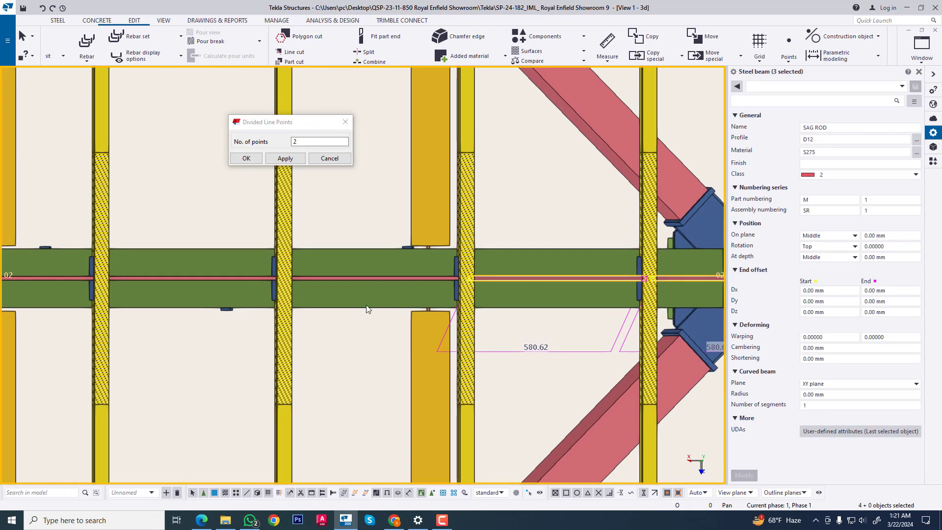
left_click(346, 278, "ctrl")
left_click(200, 279, "ctrl")
middle_click_drag(7, 297, 351, 291)
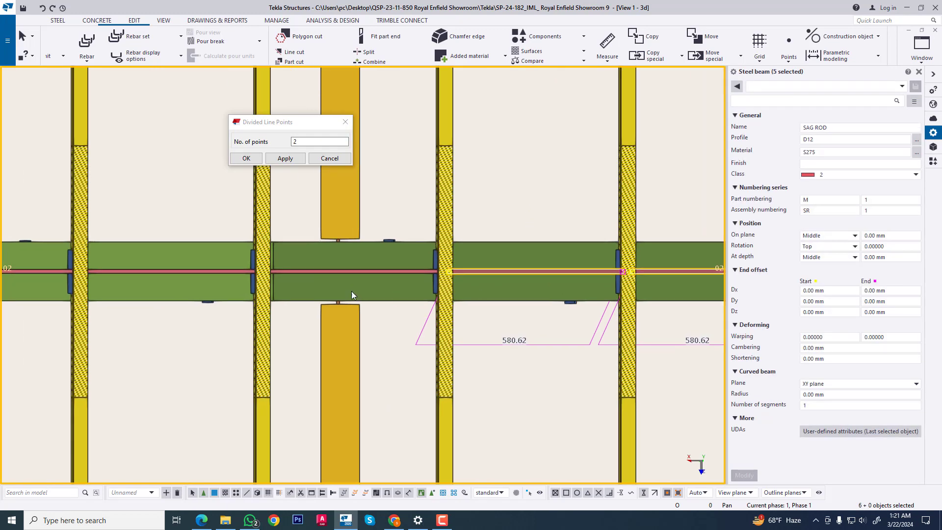
left_click(339, 272, "ctrl")
left_click(187, 271, "ctrl")
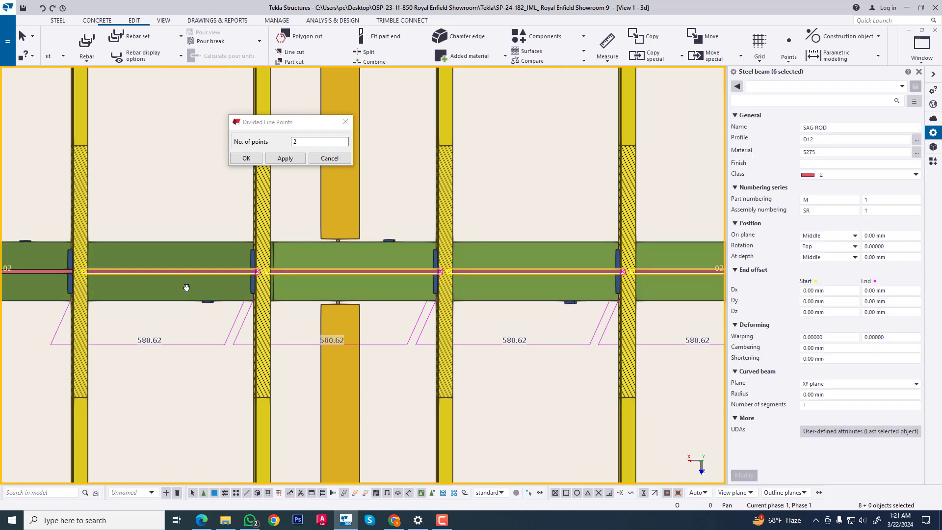
middle_click_drag(185, 288, 533, 291)
left_click(316, 272, "ctrl")
left_click(158, 274, "ctrl")
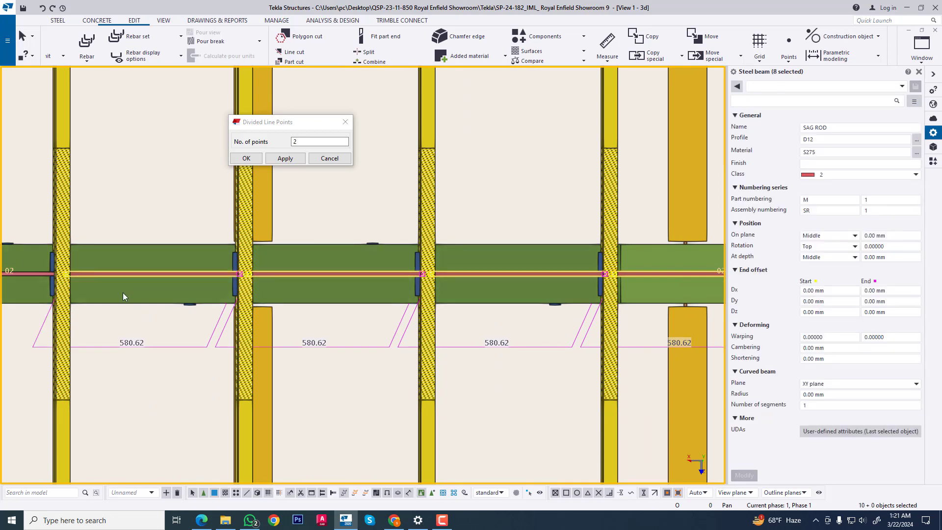
middle_click_drag(20, 313, 379, 306)
left_click(307, 269, "ctrl")
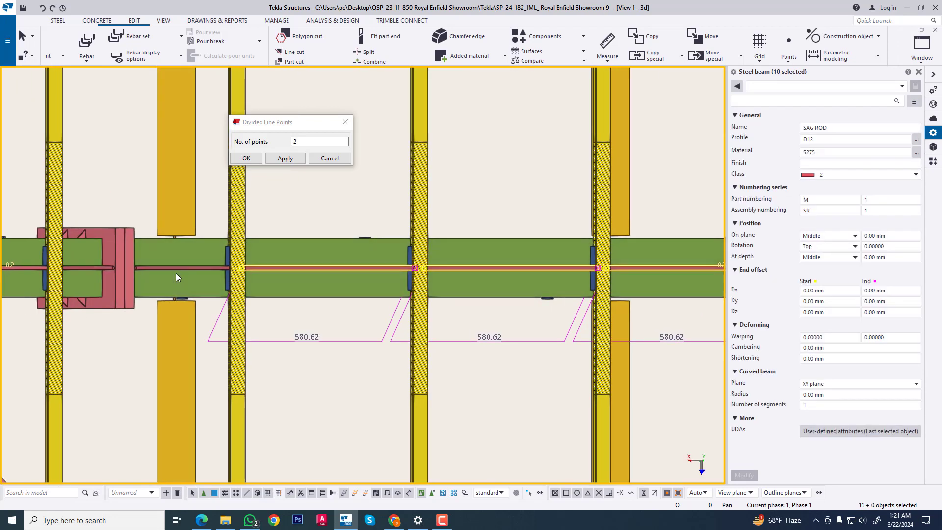
middle_click_drag(176, 273, 395, 277)
left_click(233, 275, "ctrl")
left_click(219, 281, "ctrl")
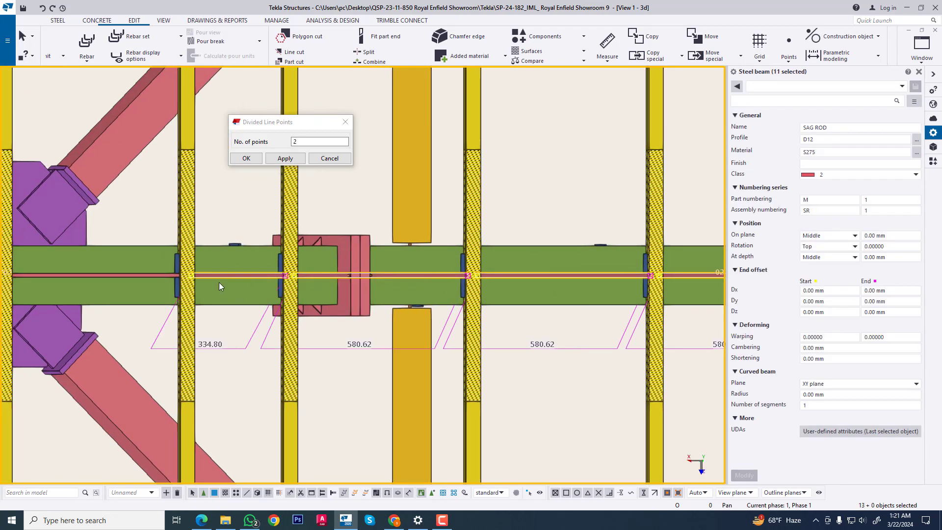
middle_click_drag(219, 282, 547, 285)
left_click(345, 269, "ctrl")
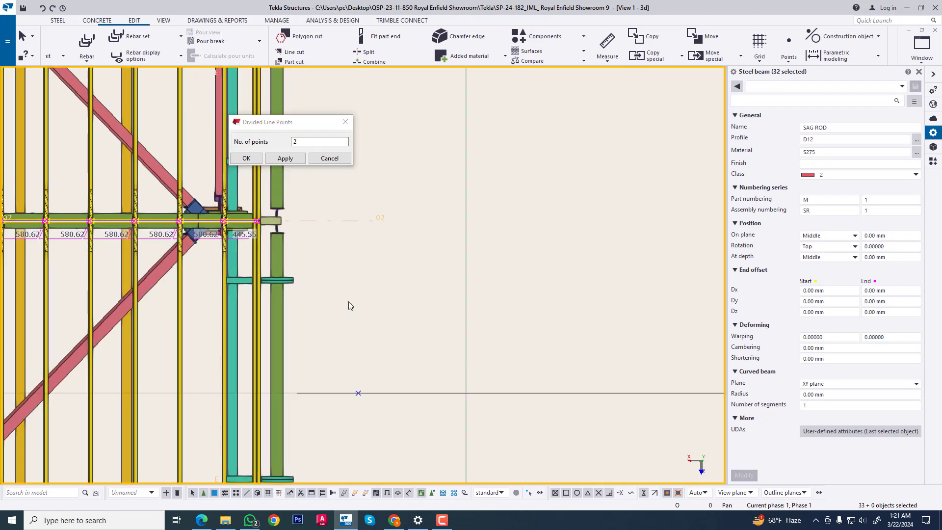
Move the selected sag rods from grid 02 straight onto the nearer construction line in the bay towards grid 03, using the eave rod end as origin
middle_click_drag(349, 301, 482, 314)
scroll(402, 235, "up", 5)
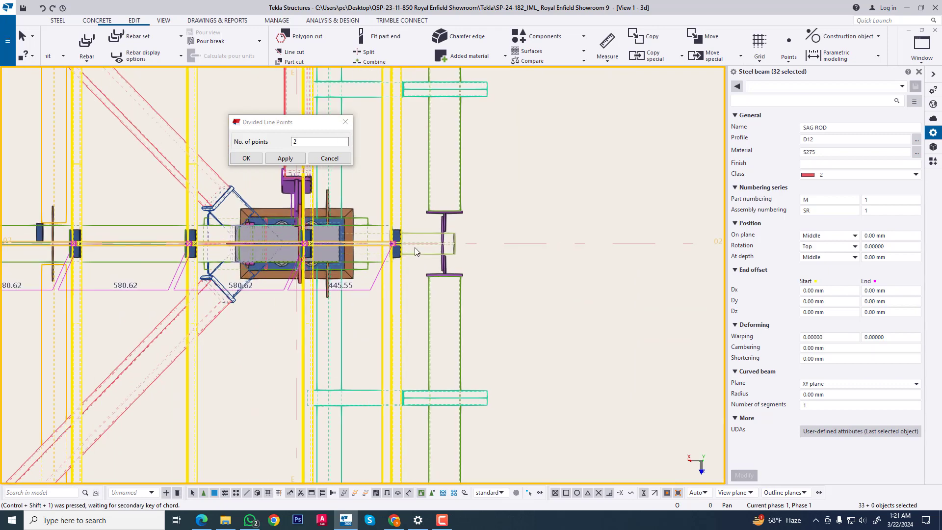
right_click(416, 251)
left_click(457, 246)
scroll(402, 237, "up", 3)
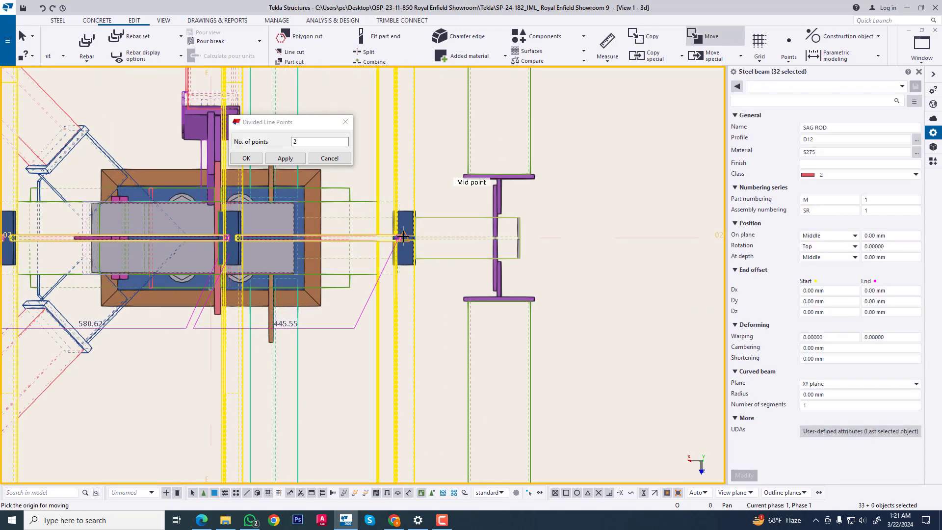
left_click(398, 237)
scroll(400, 240, "down", 3)
scroll(427, 365, "up", 5)
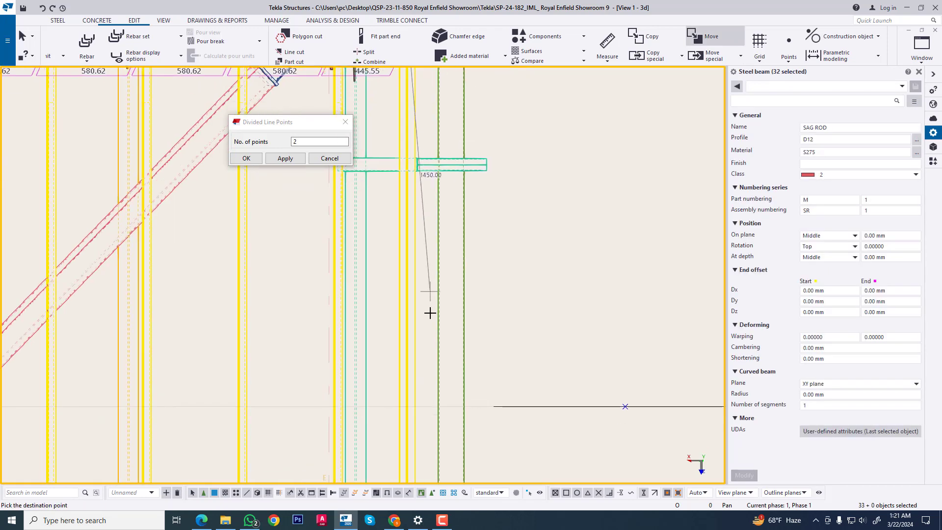
scroll(406, 416, "up", 3)
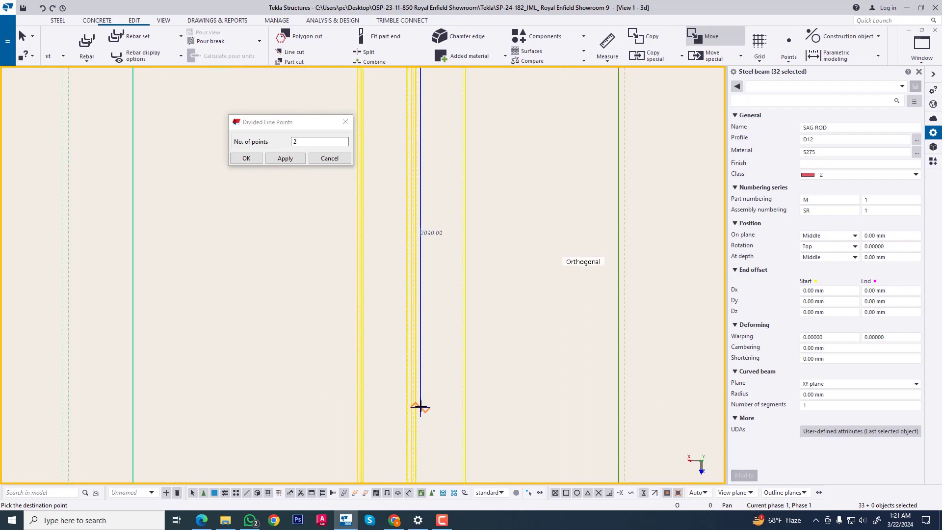
left_click(417, 419)
Examine in 3D how the ends of the moved sag rods meet the purlin webs
scroll(347, 278, "down", 4)
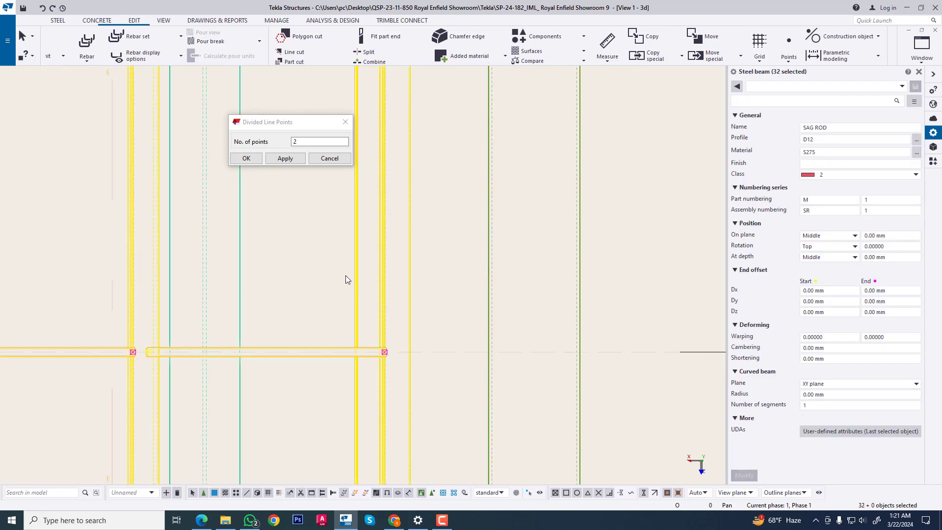
scroll(456, 309, "down", 3)
scroll(550, 306, "down", 3)
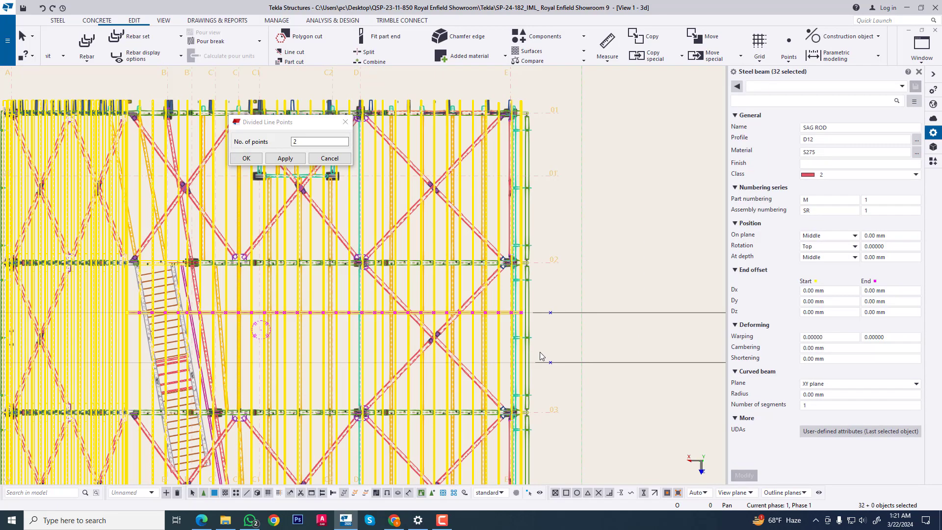
middle_click_drag(510, 382, 230, 365, "ctrl")
scroll(230, 365, "up", 10)
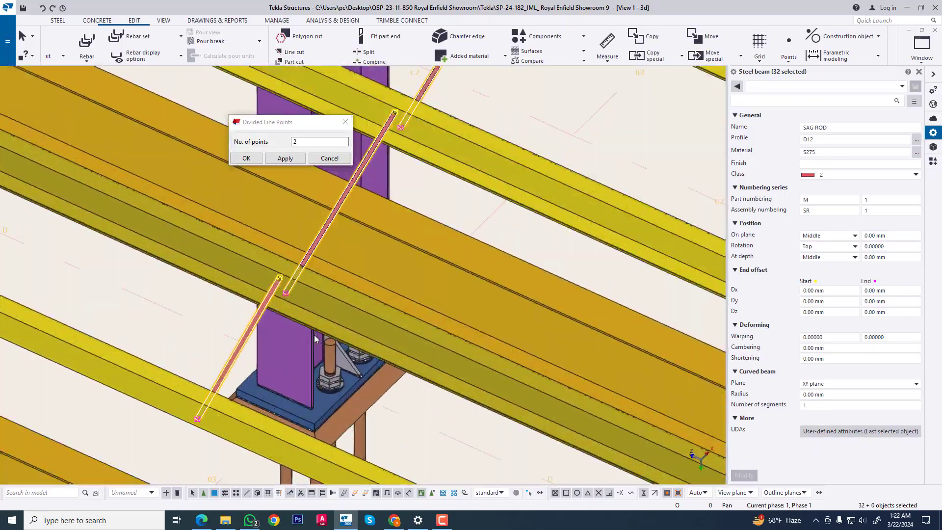
middle_click_drag(337, 303, 289, 435)
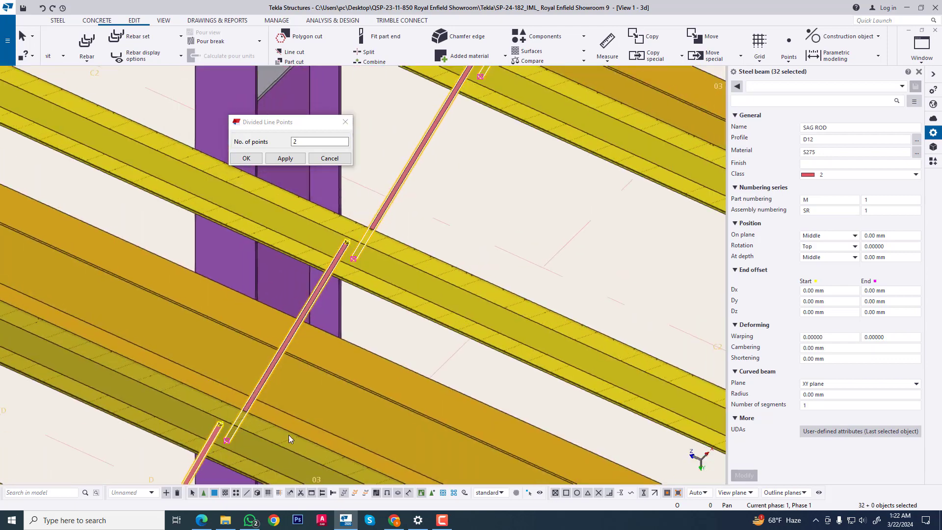
left_click(464, 225)
scroll(402, 232, "up", 4)
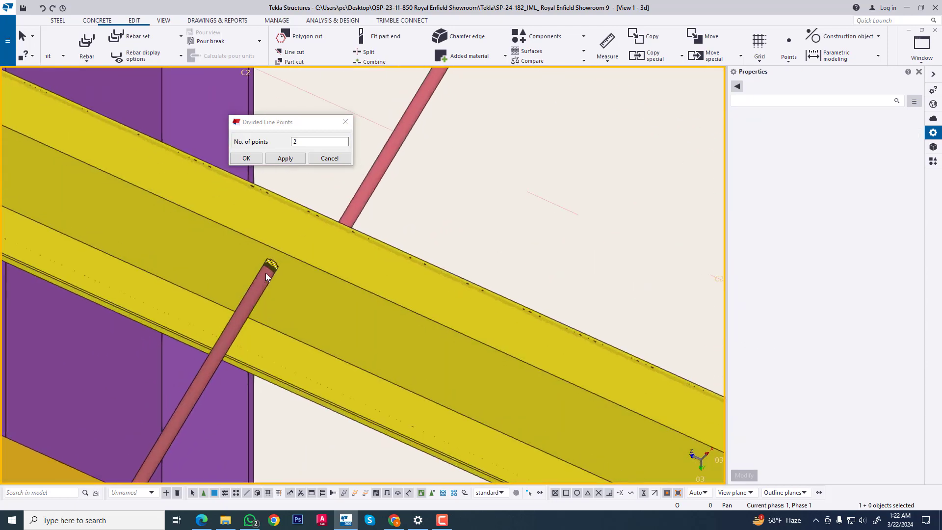
Search the component catalog for component 1 and open the Windbracing (1) connection settings
key("v")
left_click(267, 264)
middle_click_drag(317, 302, 166, 241, "ctrl")
scroll(166, 242, "down", 5)
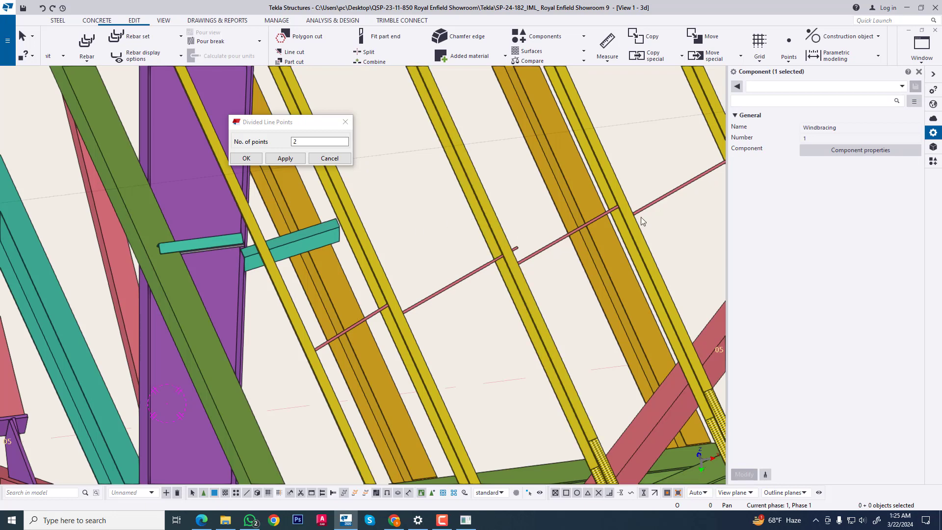
left_click(932, 162)
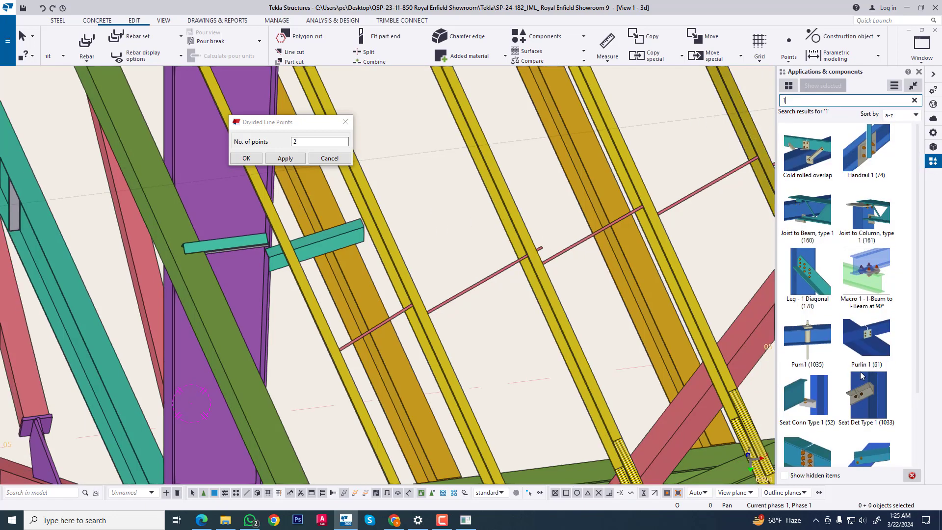
scroll(862, 376, "down", 3)
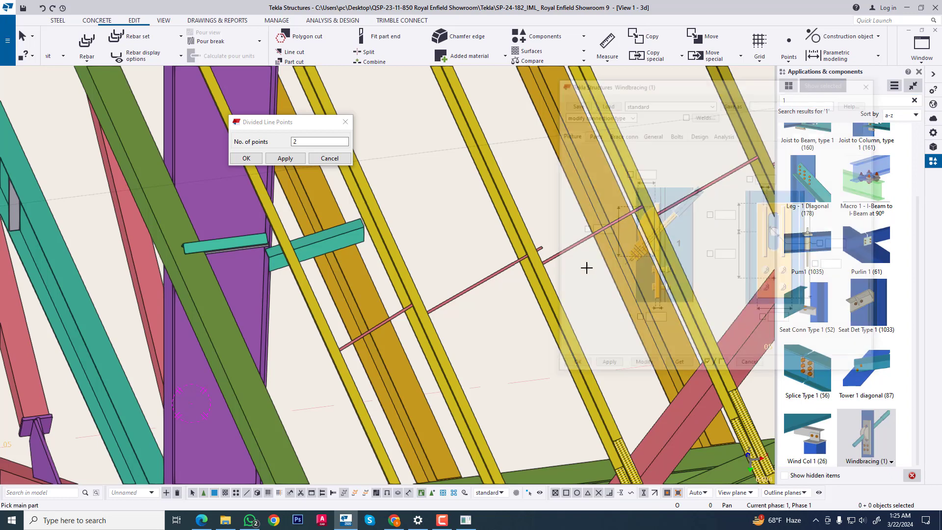
scroll(527, 299, "up", 6)
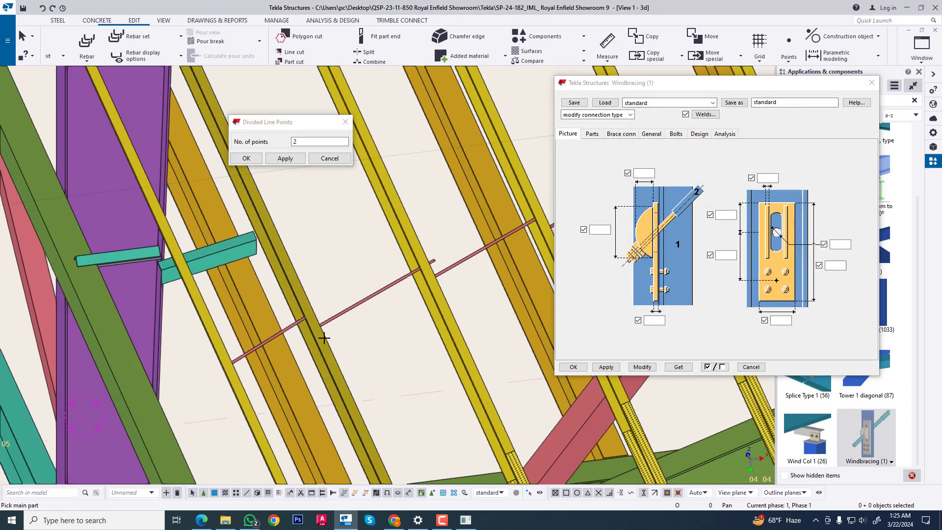
middle_click_drag(423, 258, 343, 292)
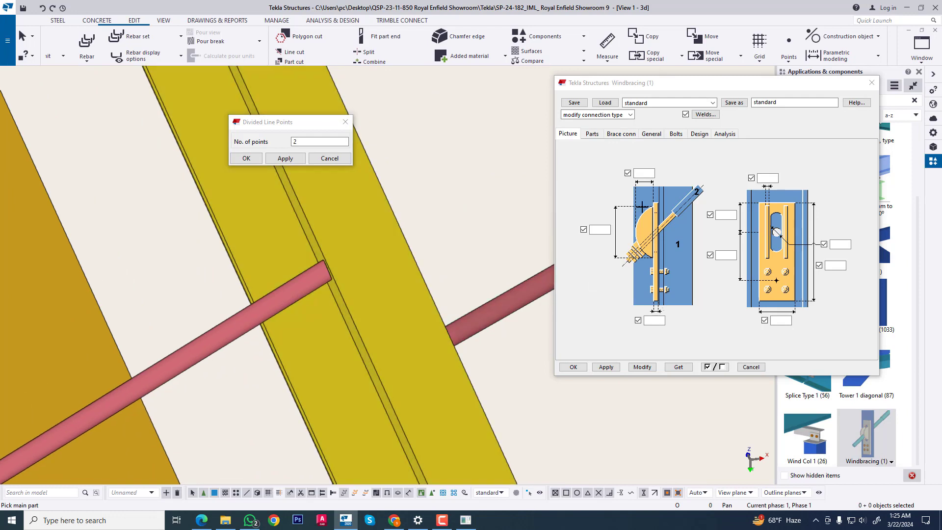
Set the Windbracing connection plate and round plate thicknesses and the filler plate, washer, nut and extra nut to 0
left_click(591, 134)
left_click(568, 134)
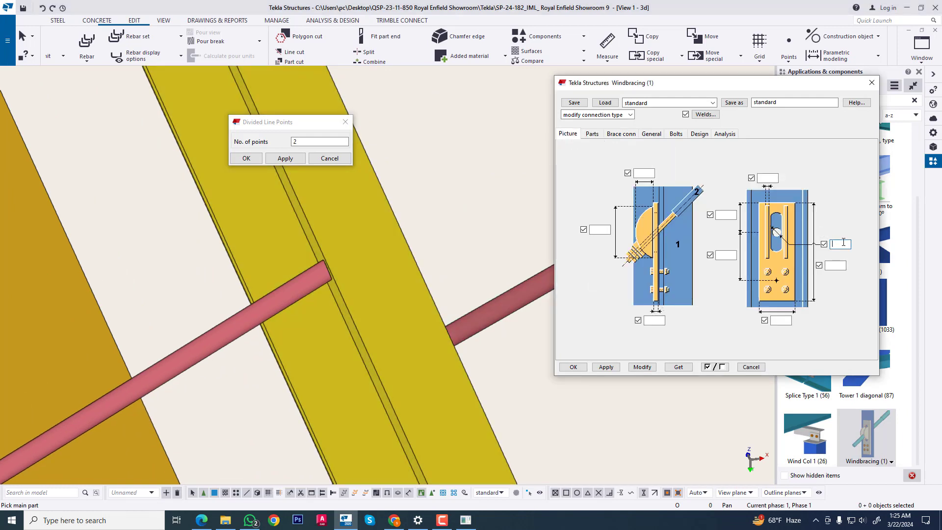
left_click(593, 134)
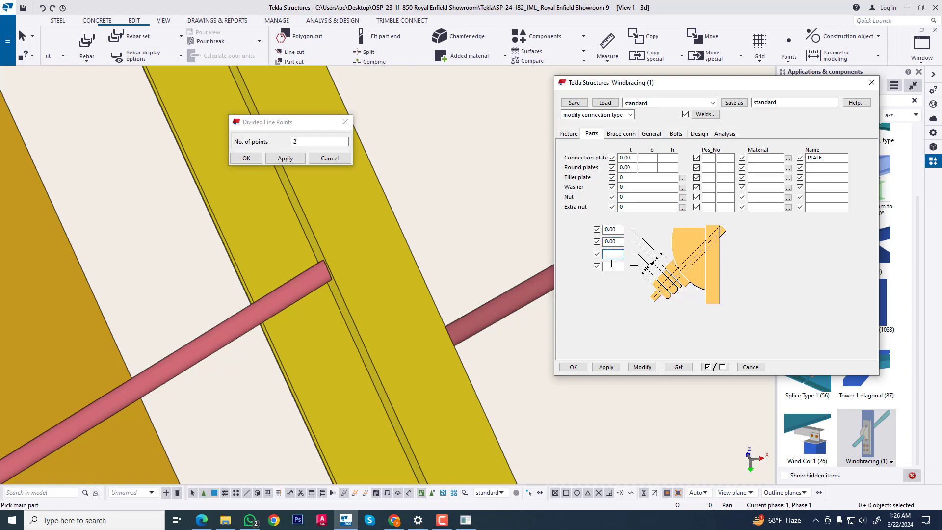
Create the hole in the primary part as Bolt and set both brace extension distances to 75 mm
left_click(632, 135)
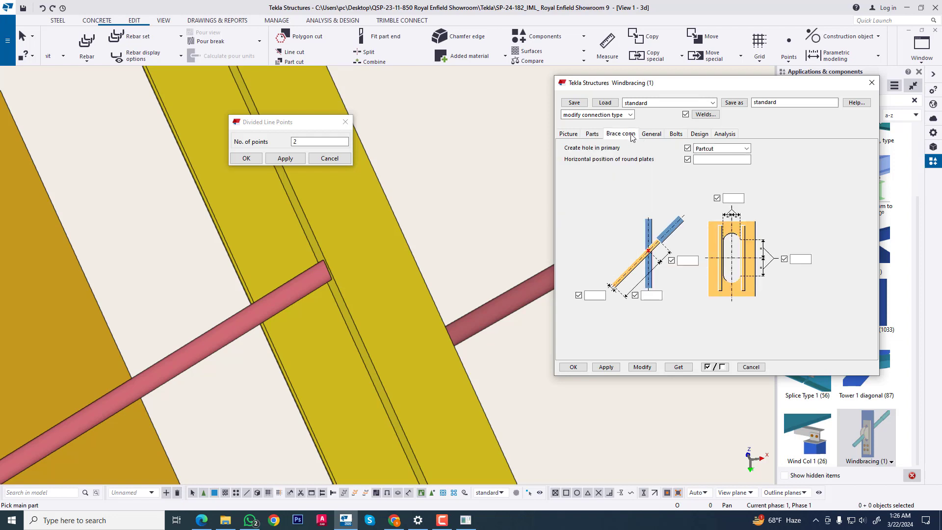
left_click(721, 149)
left_click(717, 166)
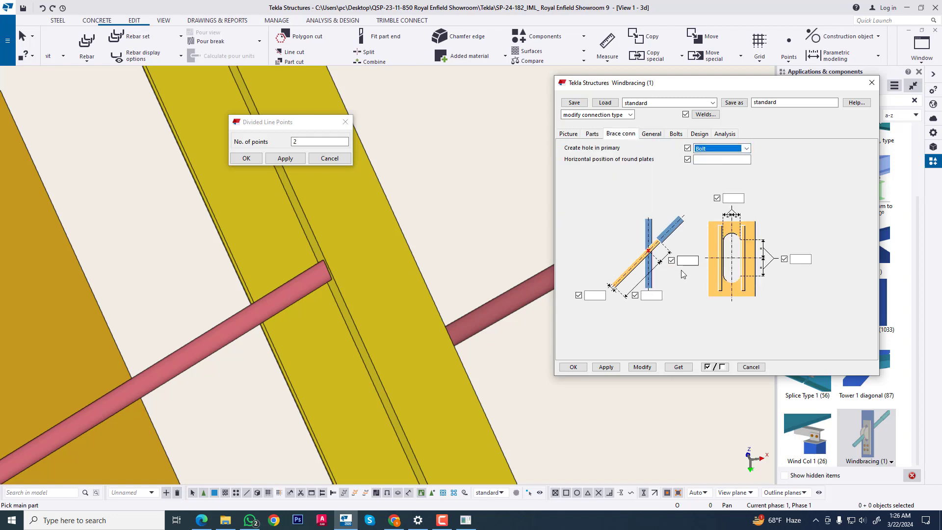
left_click(687, 261)
key("ctrl+f")
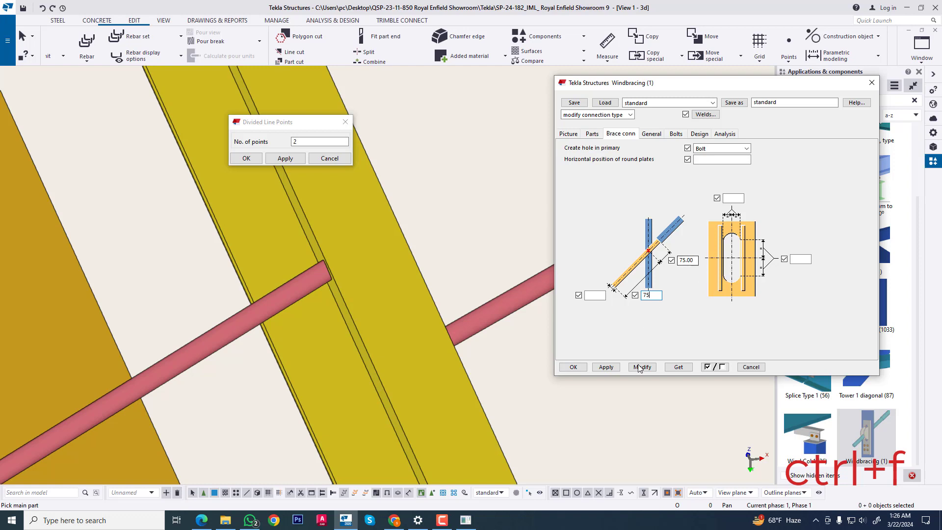
Check the general and bolt settings of the Windbracing connection, and apply and confirm all its settings
left_click(653, 135)
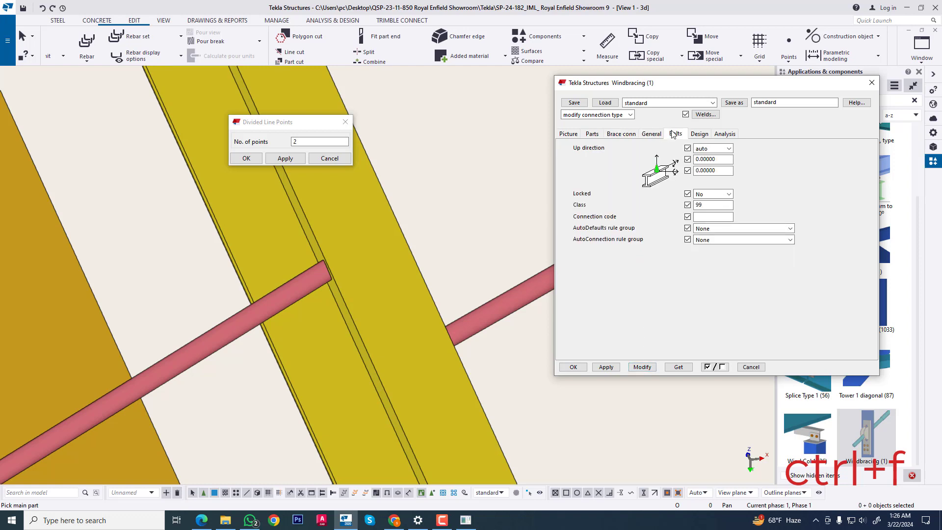
left_click(675, 134)
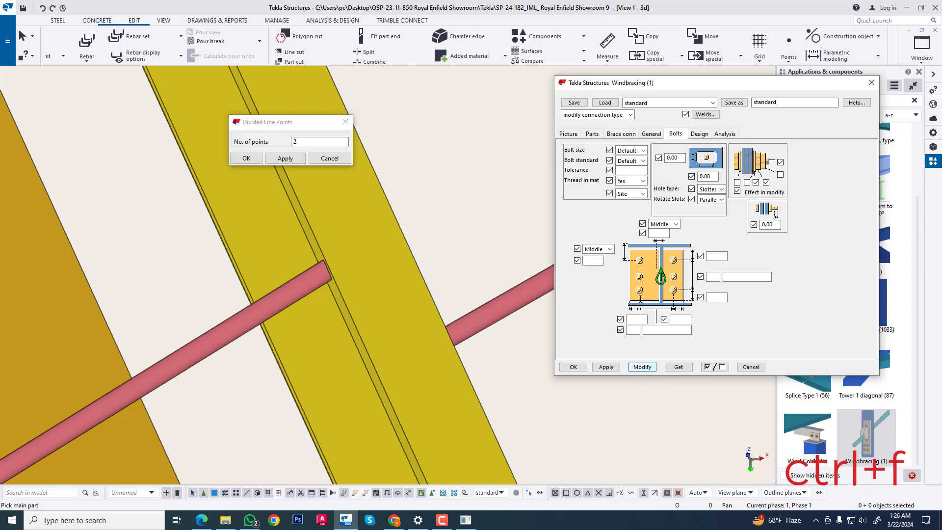
left_click(643, 369)
left_click(606, 368)
left_click(572, 367)
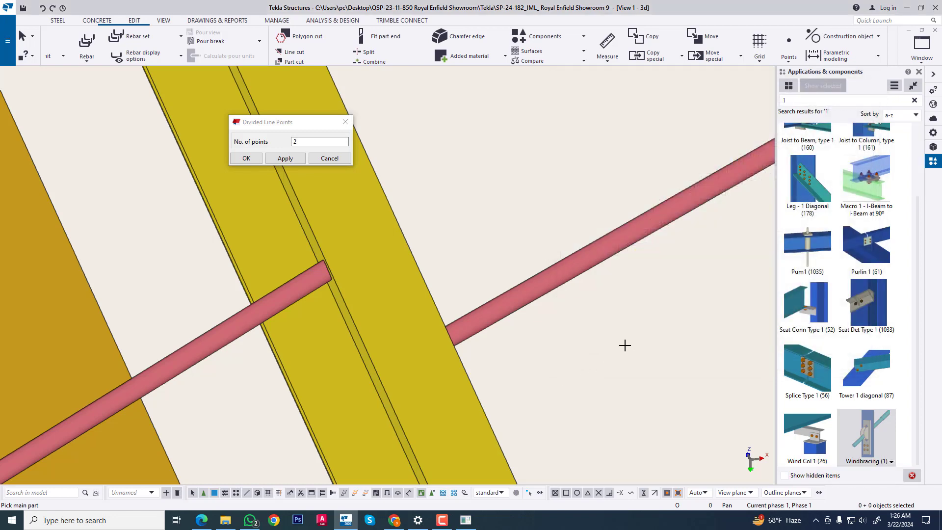
Add the Windbracing connection between the purlin and the end of its sag rod and inspect the joint in 3D
left_click(397, 253)
left_click(303, 284)
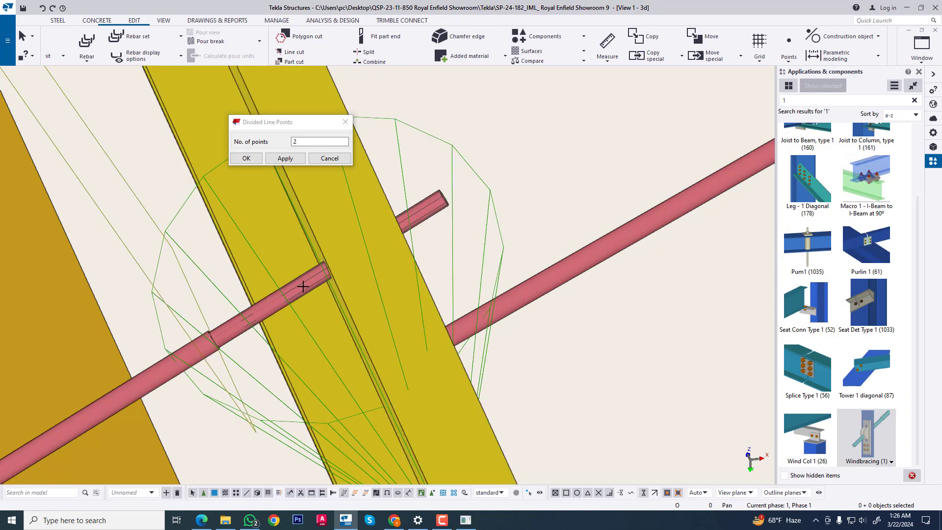
key("v")
left_click(302, 275)
middle_click_drag(295, 314, 248, 326, "ctrl")
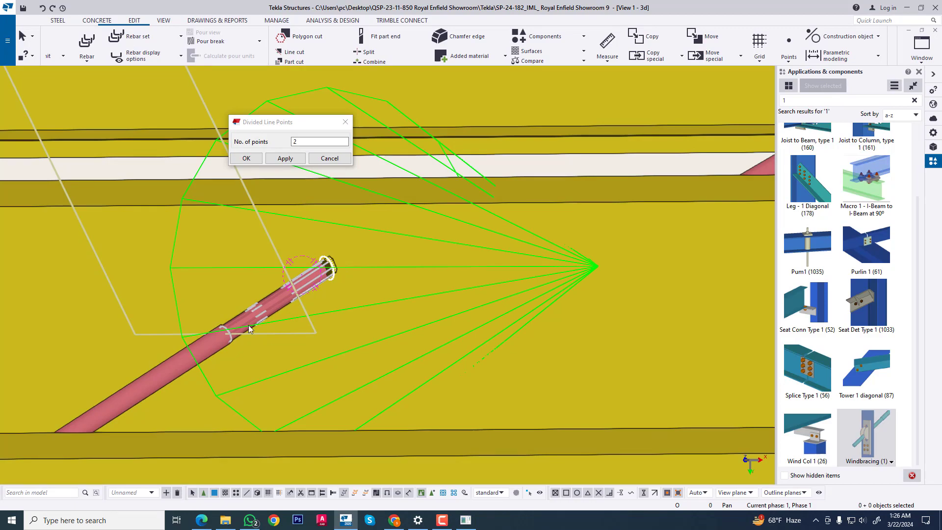
middle_click_drag(316, 284, 386, 311, "ctrl")
scroll(412, 302, "down", 4)
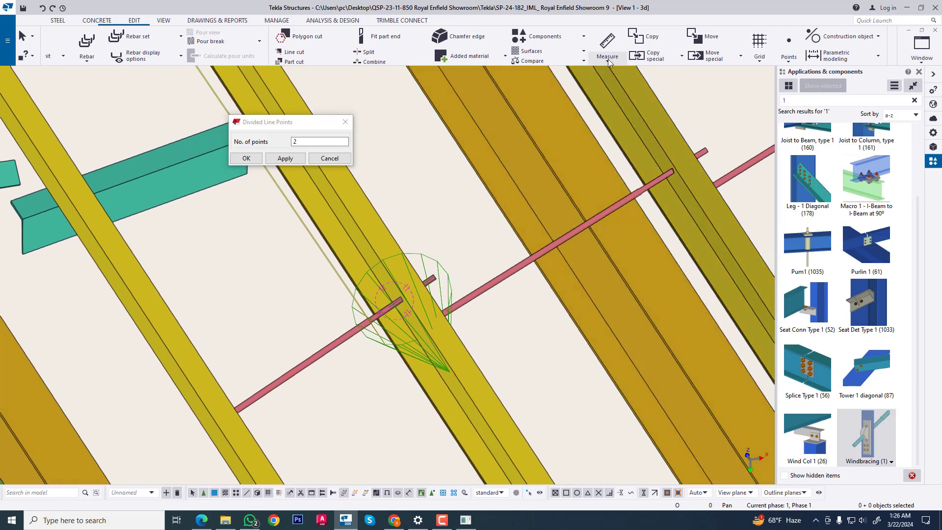
Add the Windbracing connection between the same purlin and the sag rod on its other side
left_click(546, 37)
left_click(545, 90)
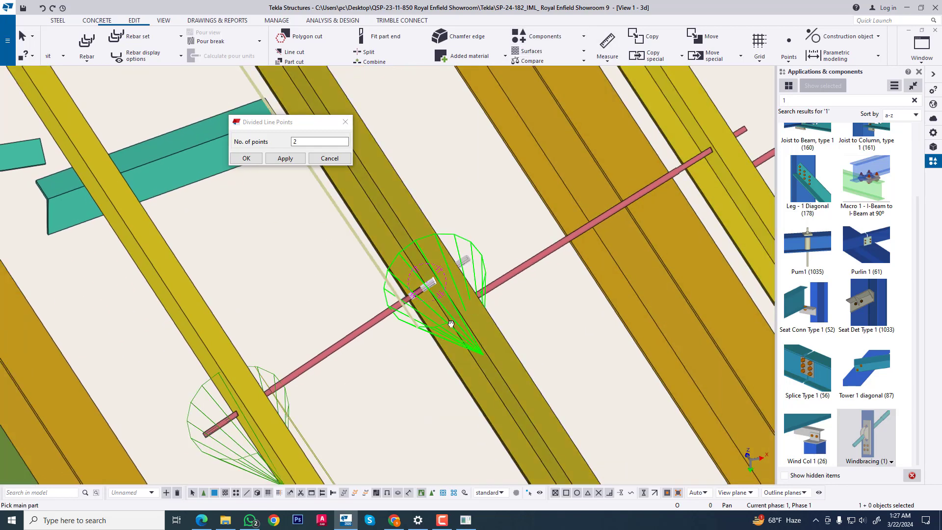
middle_click_drag(451, 324, 369, 373)
scroll(369, 373, "up", 2)
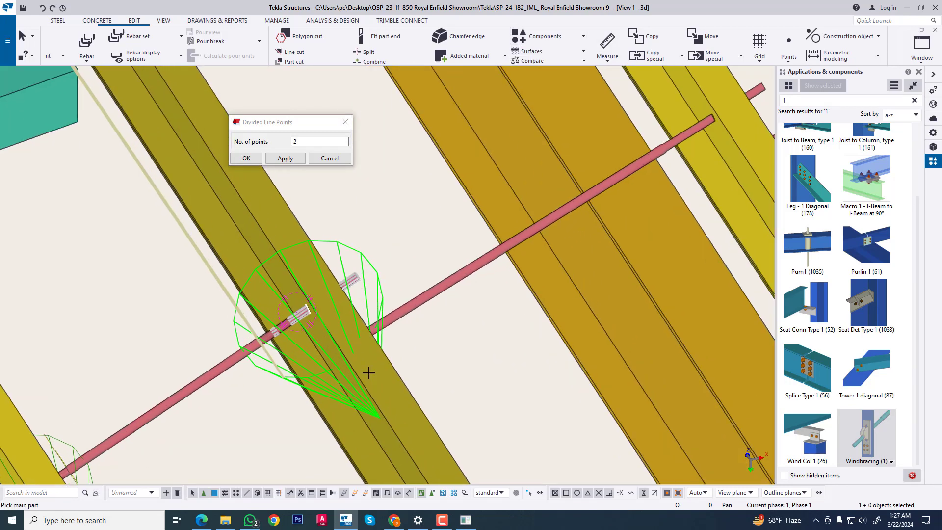
left_click(390, 380)
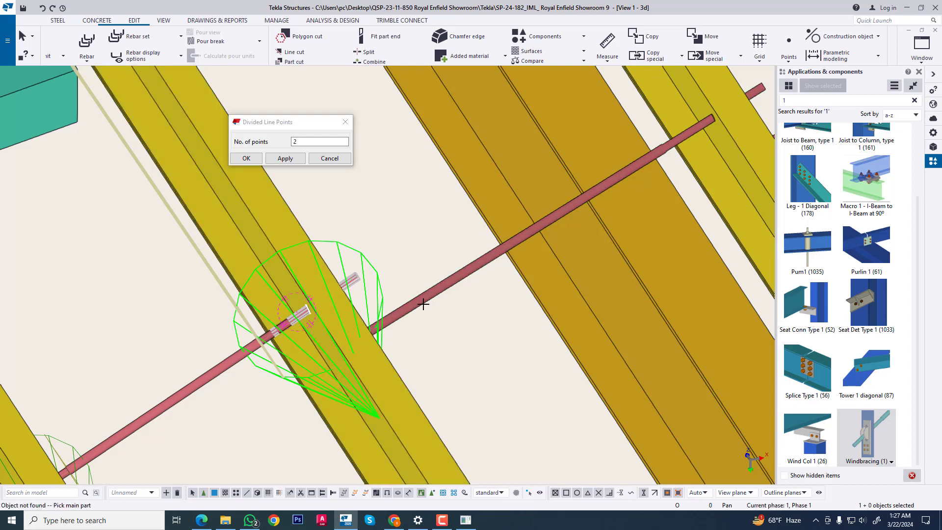
left_click(393, 375)
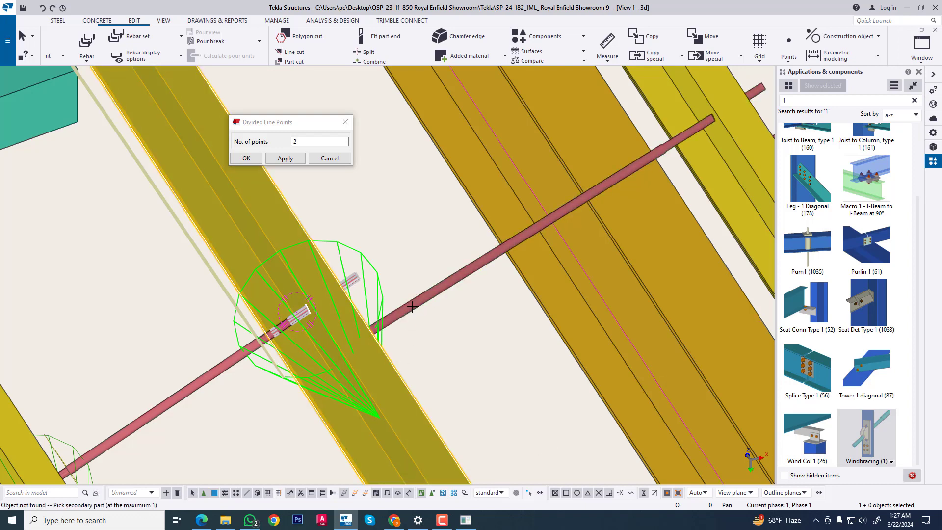
left_click(410, 304)
Connect the next purlin up the slope to its sag rods with the Windbracing connection
scroll(428, 328, "down", 1)
middle_click_drag(722, 144, 429, 324)
left_click(489, 318)
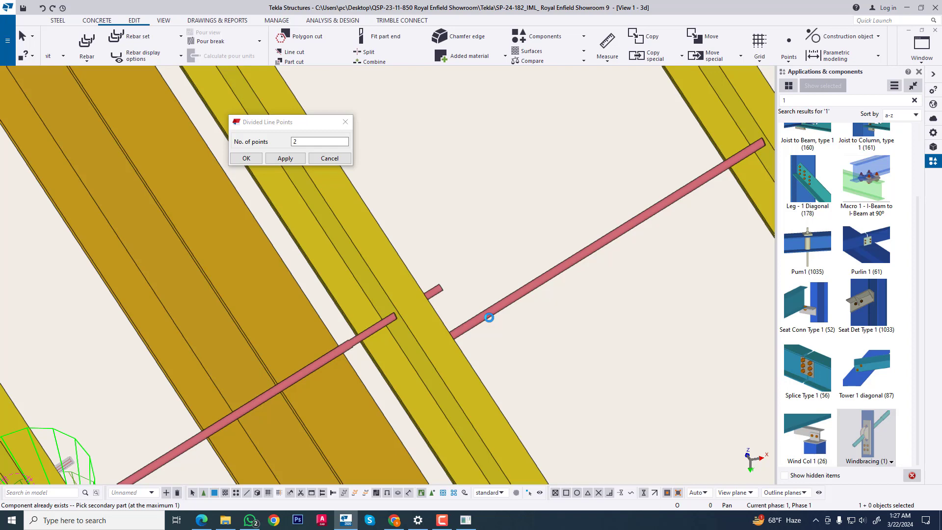
scroll(489, 317, "down", 2)
middle_click_drag(508, 299, 446, 316)
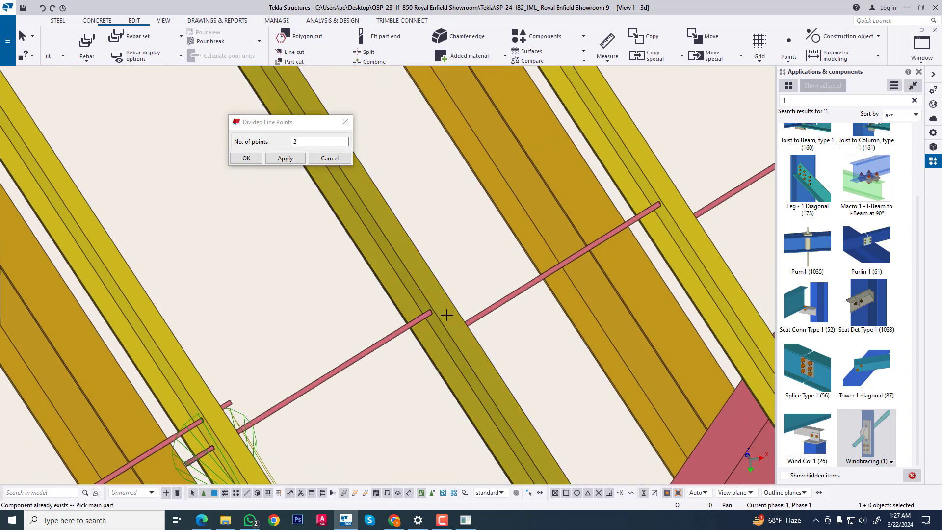
Connect the following purlin to the sag rods on both of its sides with the Windbracing connection
scroll(432, 319, "up", 2)
left_click(443, 265)
left_click(415, 307)
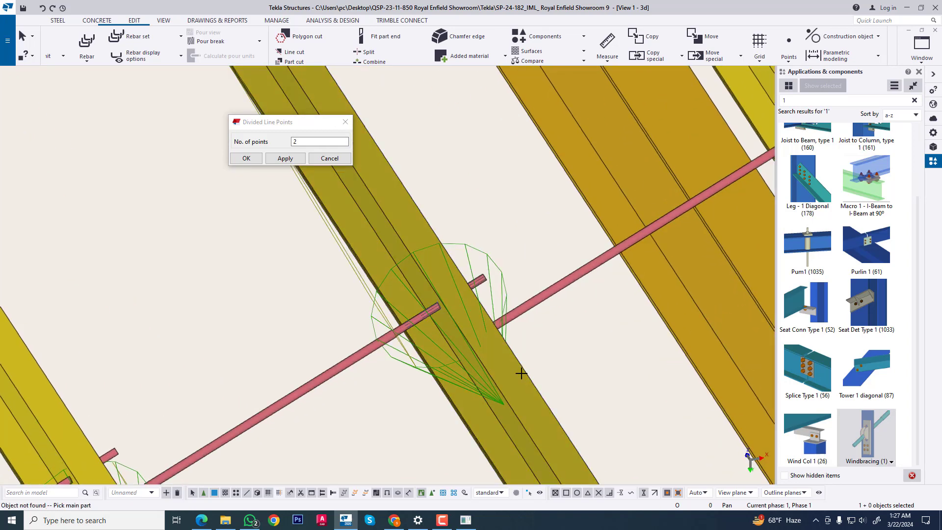
left_click(598, 281)
scroll(569, 300, "up", 2)
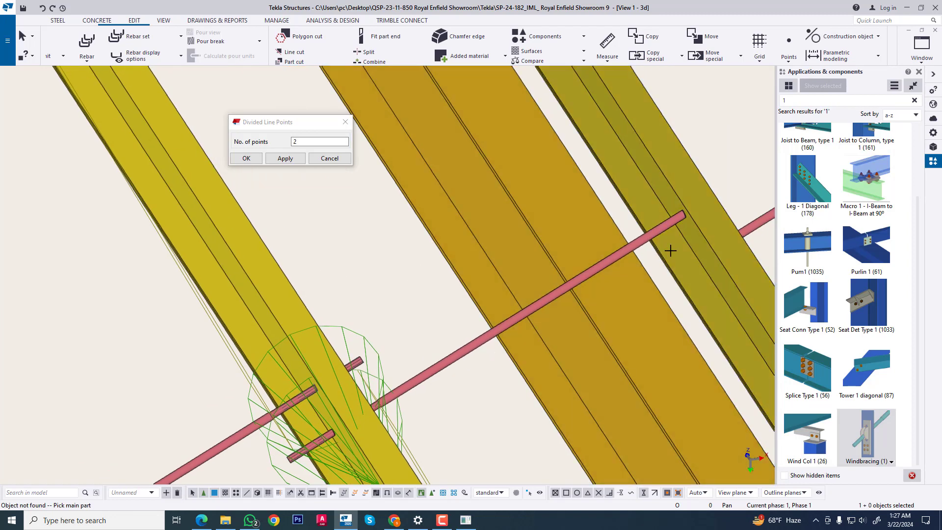